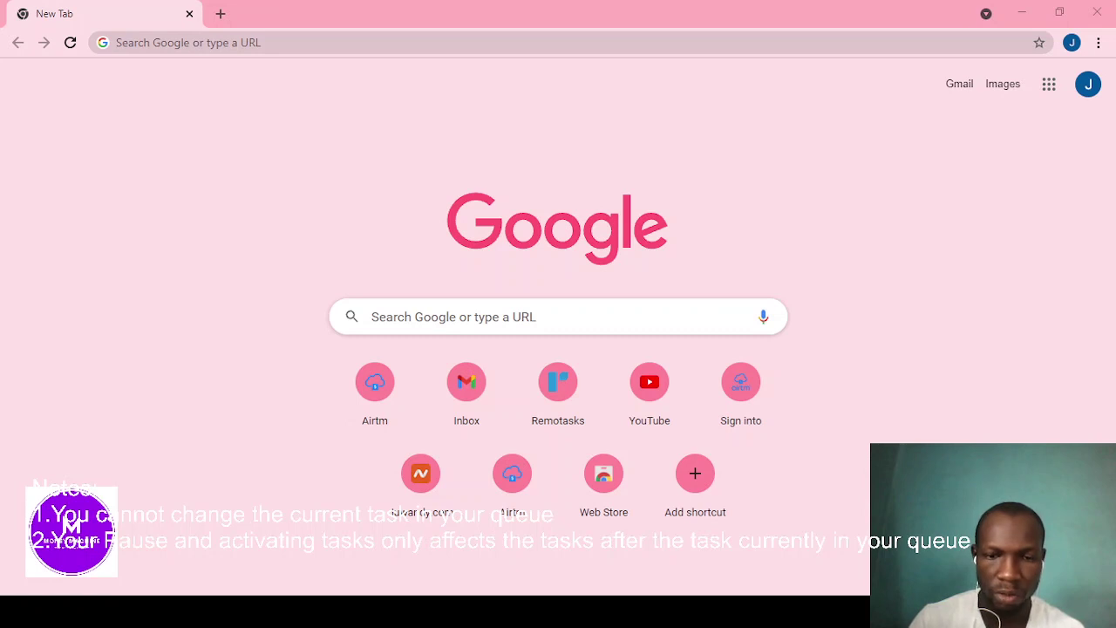
Go to remotasks.com and open the project management dialog for the active project on the dashboard
{"action": "key", "text": "ctrl+l"}
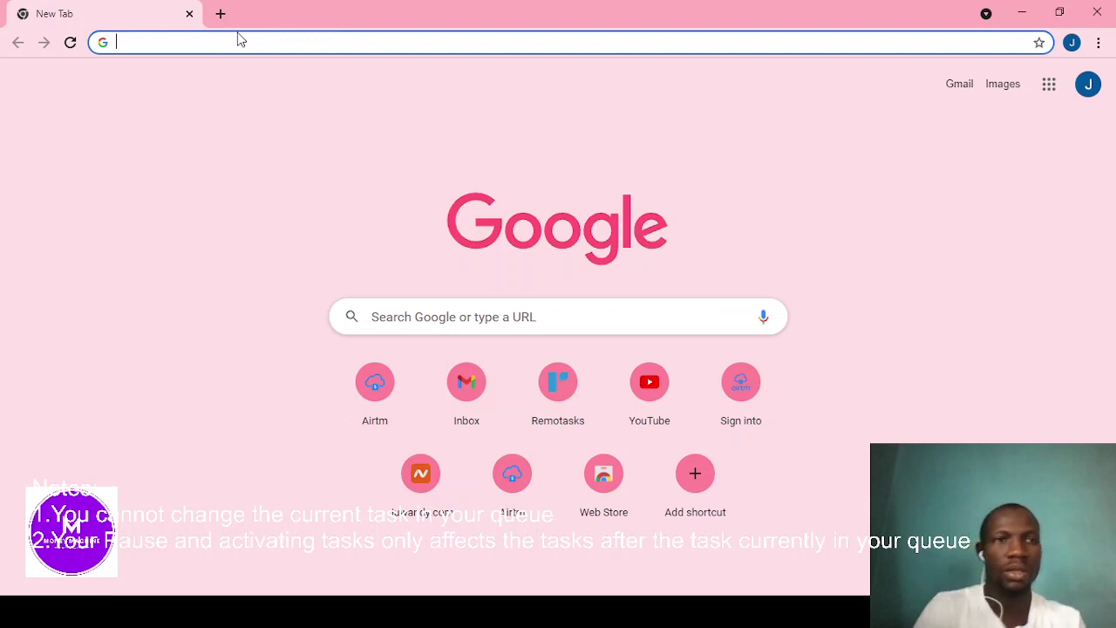
{"action": "type", "text": "remotasks"}
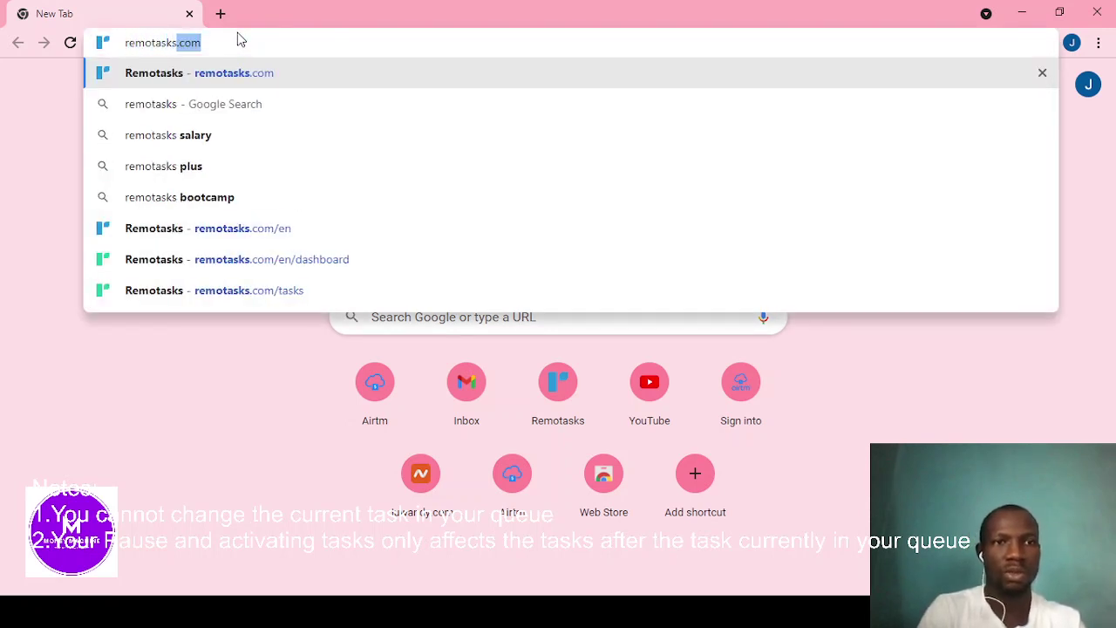
{"action": "key", "text": "Return"}
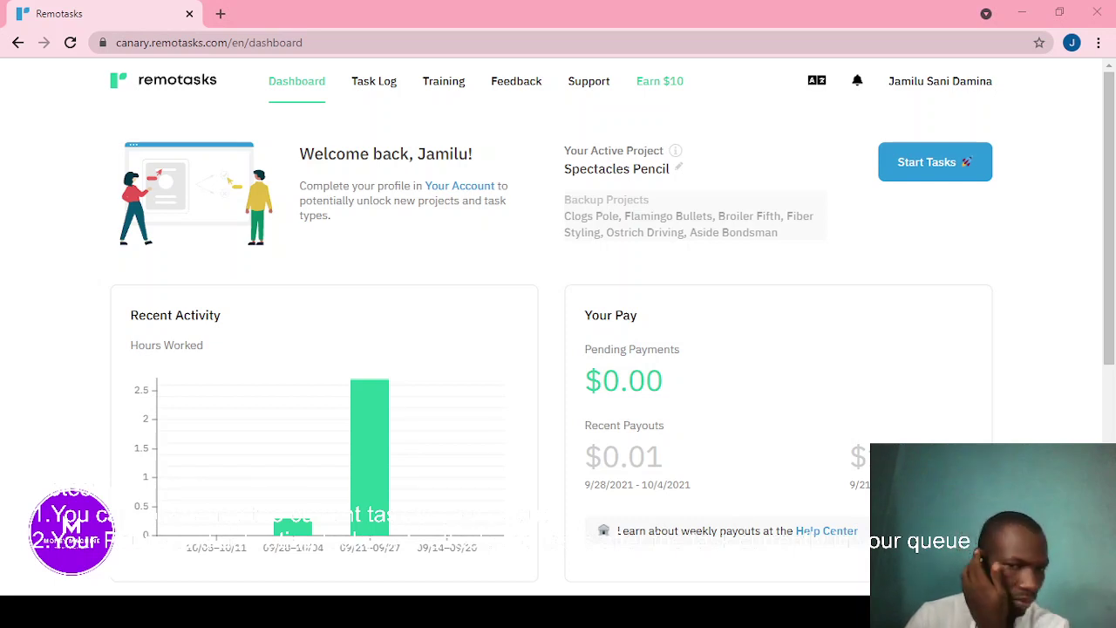
{"action": "left_click", "coordinate": [676, 169]}
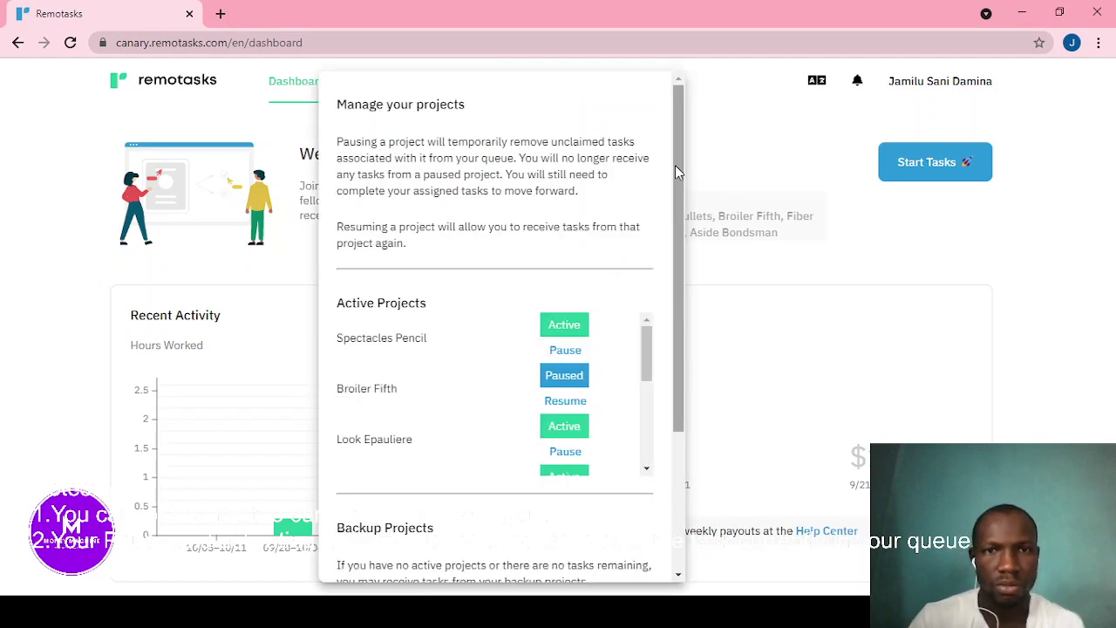
Look through the Active Projects and Backup Projects lists to see which projects can be paused or resumed
{"action": "left_click_drag", "start_coordinate": [675, 186], "coordinate": [668, 493]}
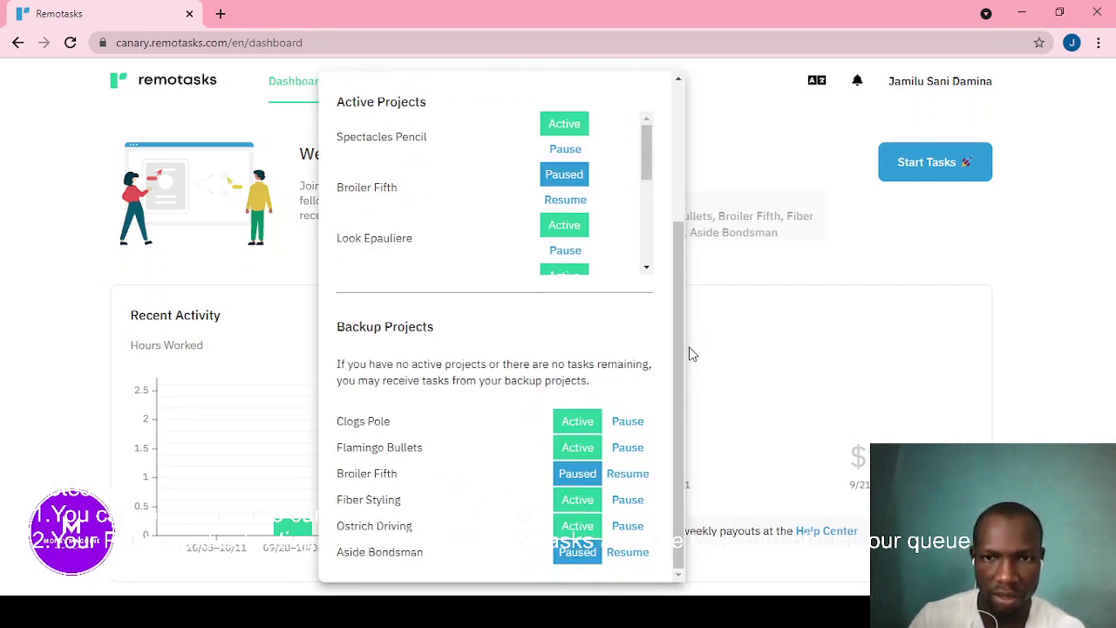
{"action": "left_click_drag", "start_coordinate": [672, 352], "coordinate": [634, 410]}
{"action": "scroll", "coordinate": [631, 186], "scroll_direction": "down", "scroll_amount": 4}
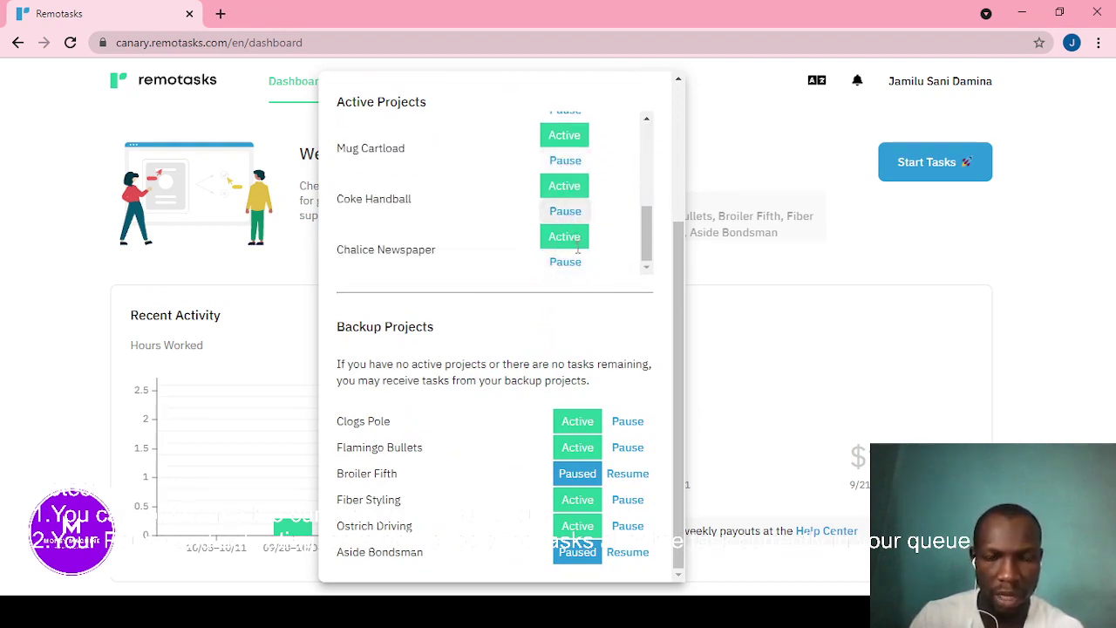
{"action": "scroll", "coordinate": [630, 242], "scroll_direction": "up", "scroll_amount": 5}
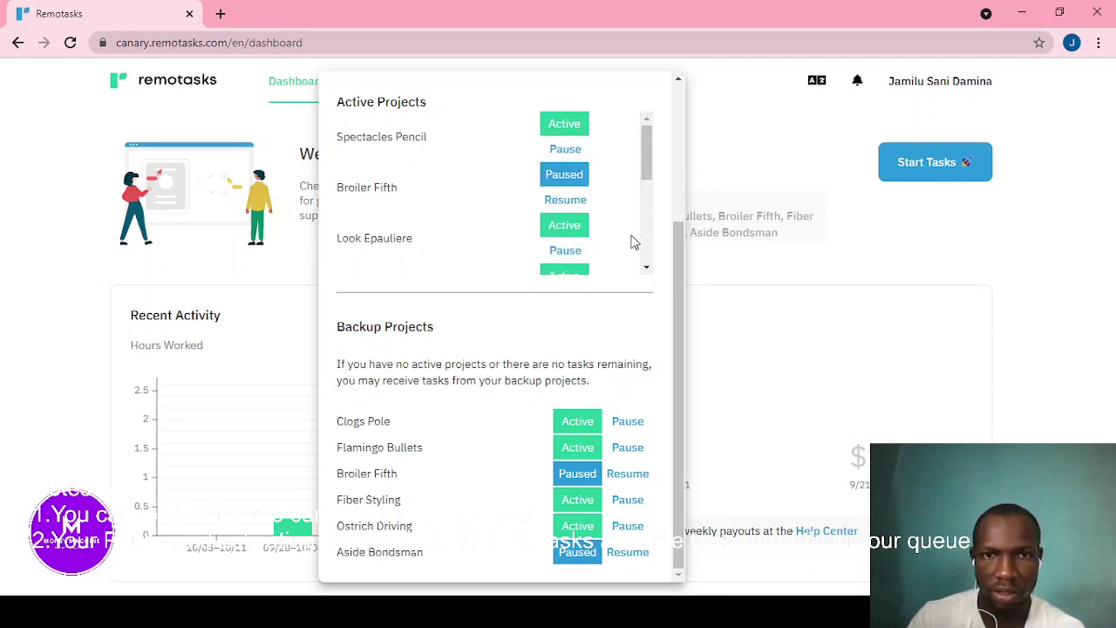
{"action": "scroll", "coordinate": [593, 209], "scroll_direction": "down", "scroll_amount": 3}
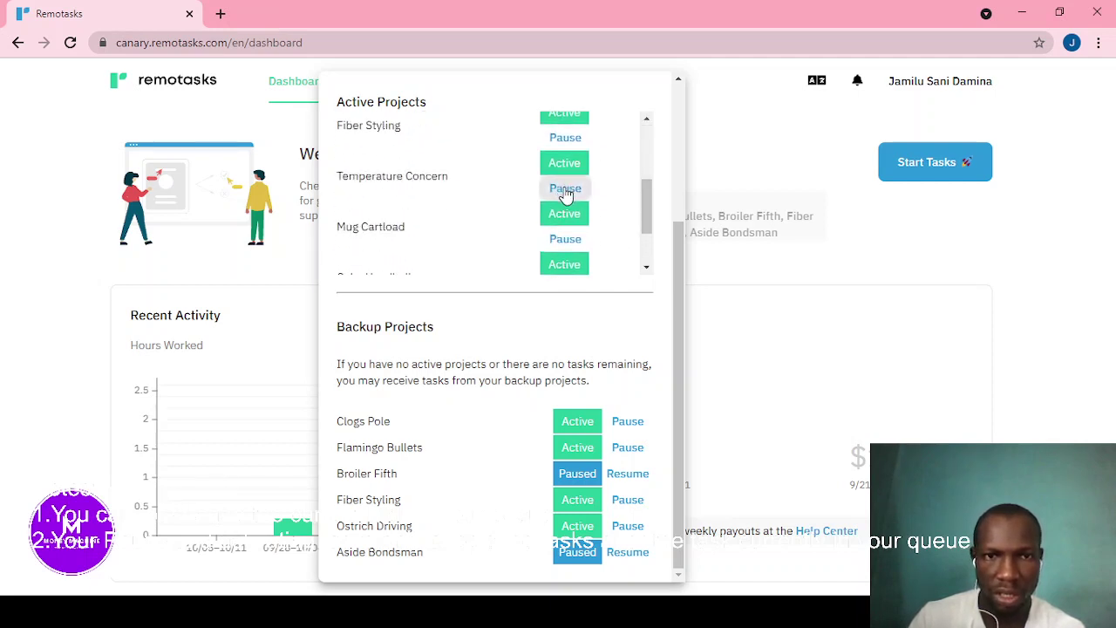
{"action": "scroll", "coordinate": [560, 209], "scroll_direction": "up", "scroll_amount": 1}
{"action": "scroll", "coordinate": [561, 223], "scroll_direction": "down", "scroll_amount": 2}
{"action": "scroll", "coordinate": [560, 219], "scroll_direction": "up", "scroll_amount": 2}
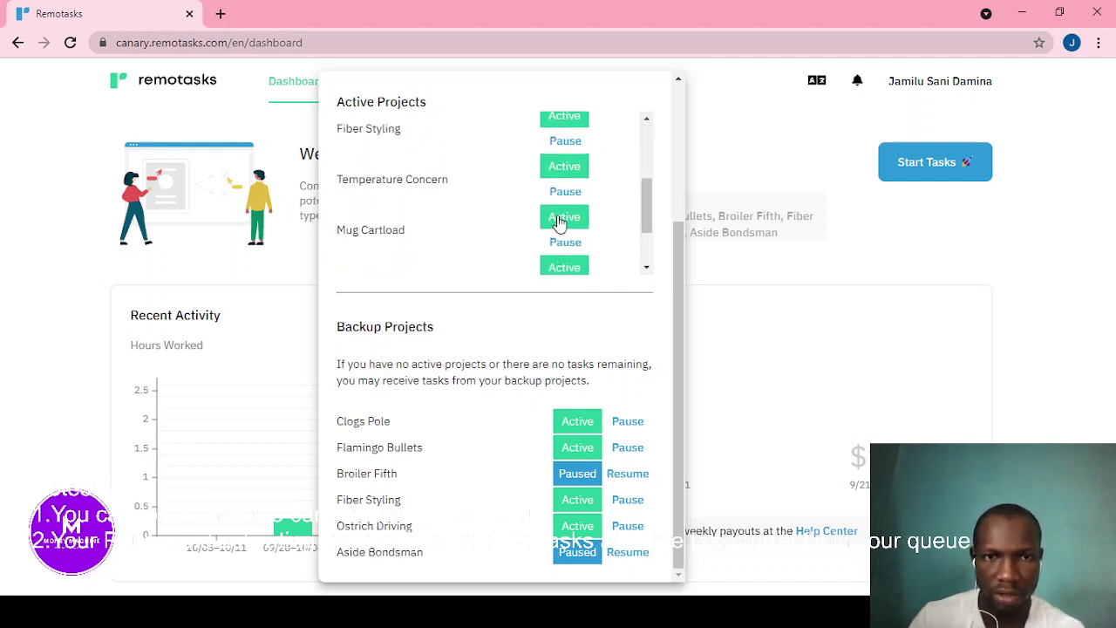
{"action": "scroll", "coordinate": [560, 220], "scroll_direction": "down", "scroll_amount": 2}
Examine the Remotasks error, Difficult project and Pay reasons for pausing Chalice Newspaper, and close the form without pausing the project
{"action": "left_click", "coordinate": [578, 270]}
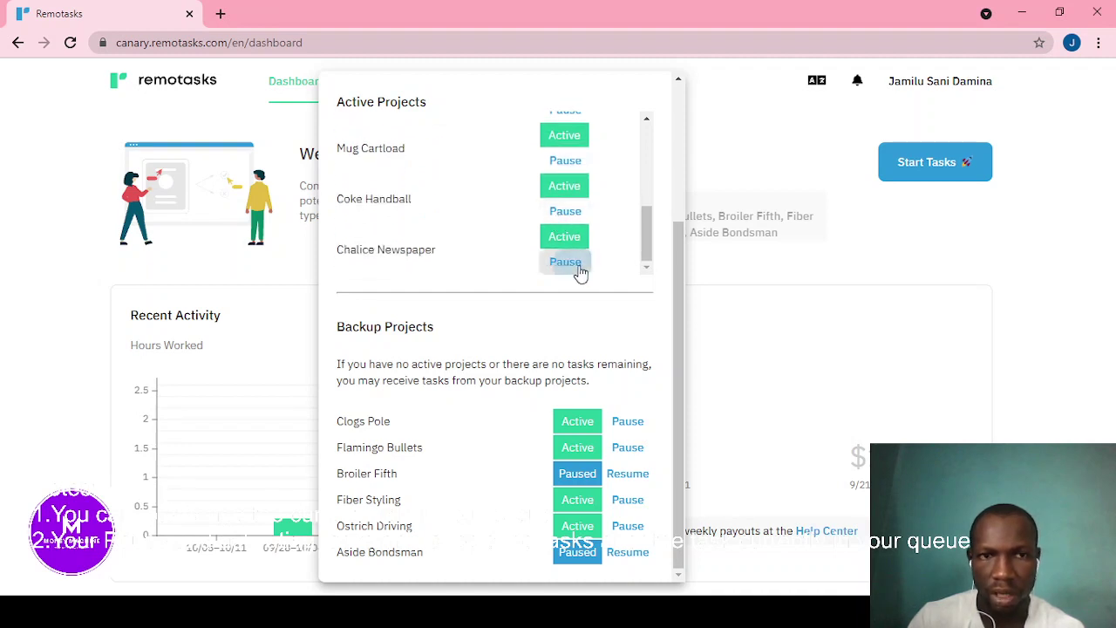
{"action": "left_click", "coordinate": [487, 302]}
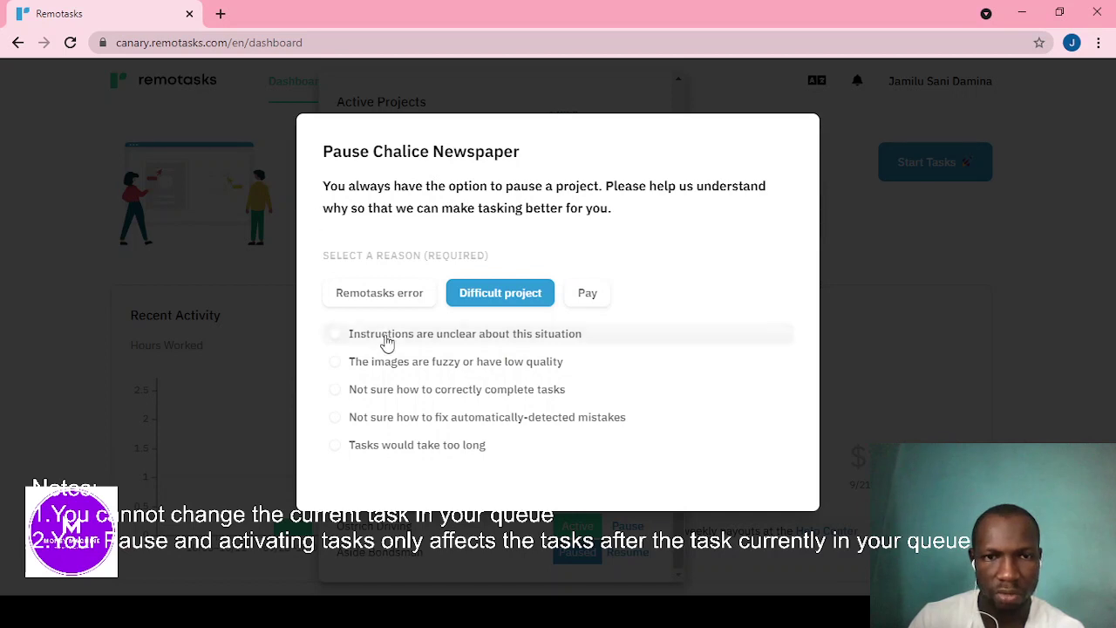
{"action": "left_click", "coordinate": [235, 231]}
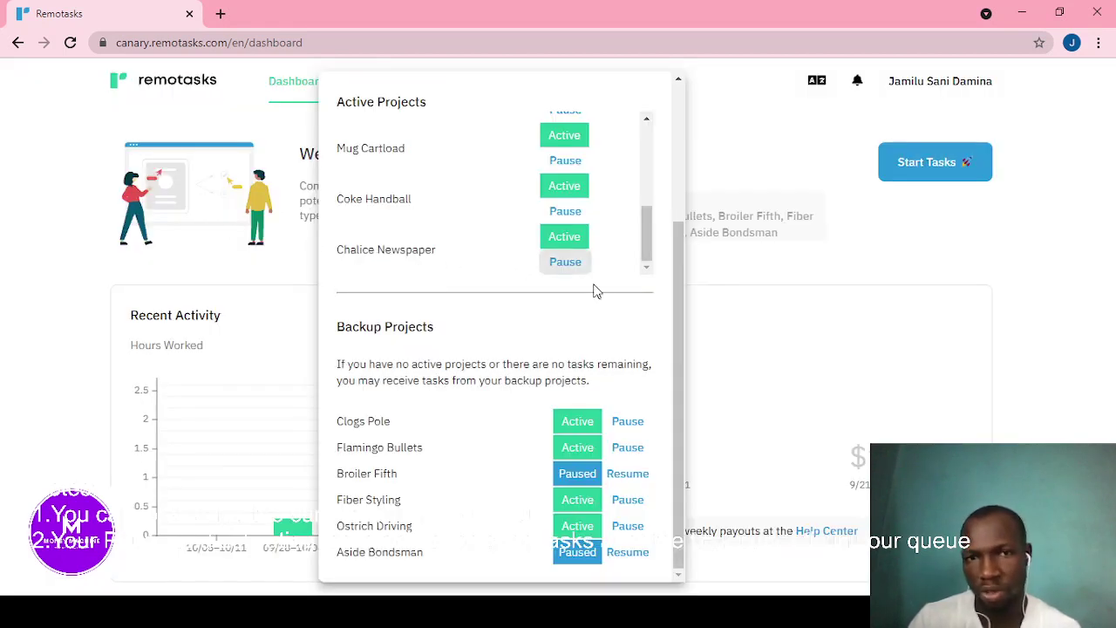
{"action": "left_click", "coordinate": [569, 262]}
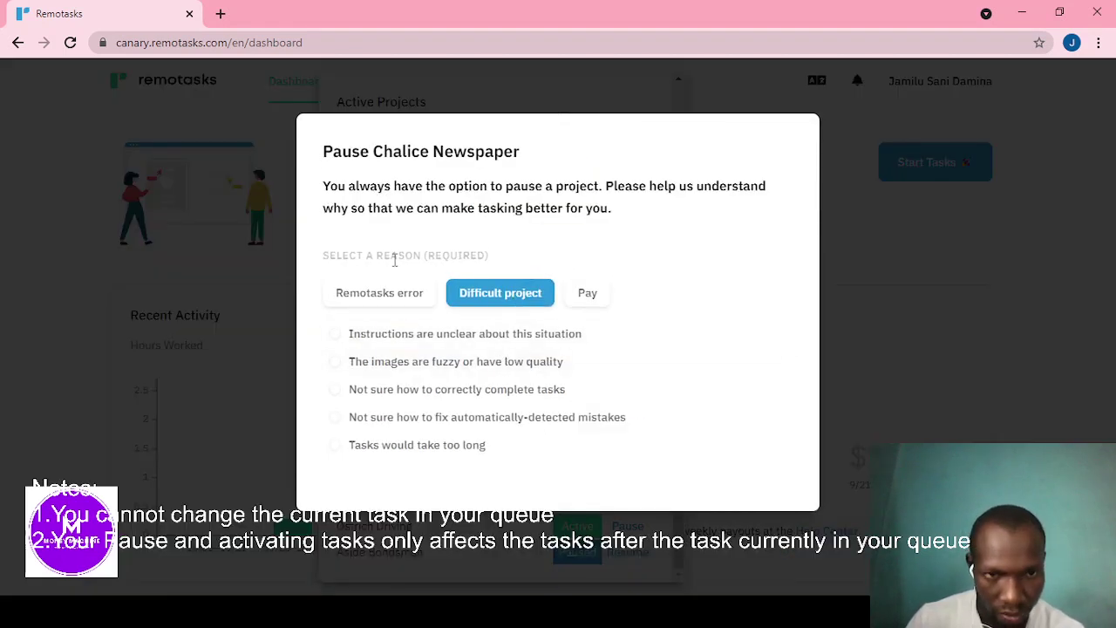
{"action": "left_click", "coordinate": [403, 296]}
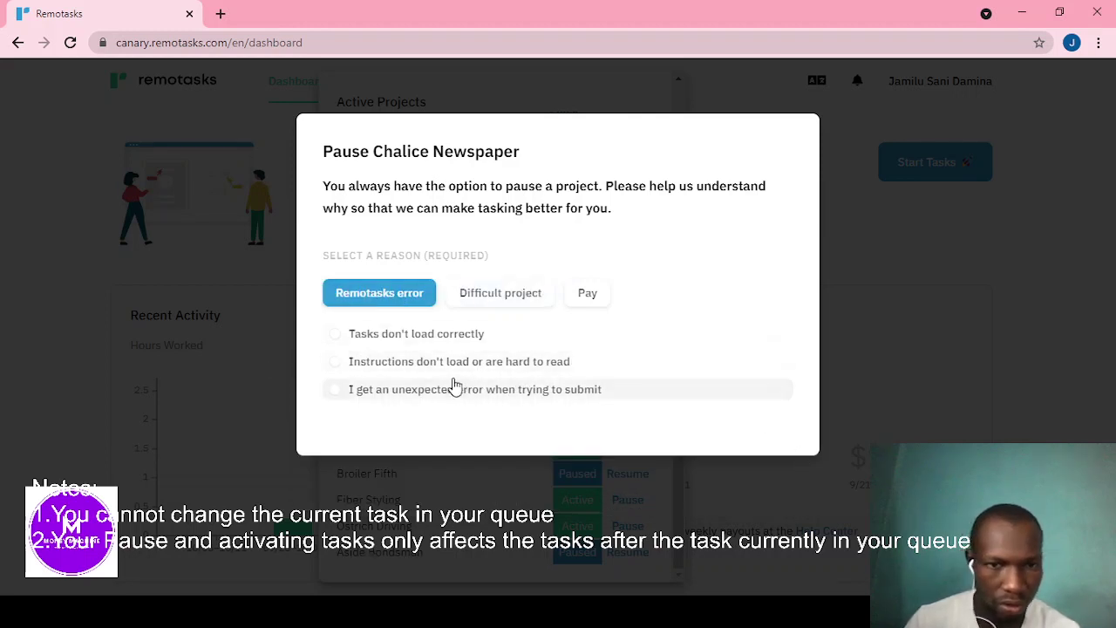
{"action": "left_click", "coordinate": [535, 296]}
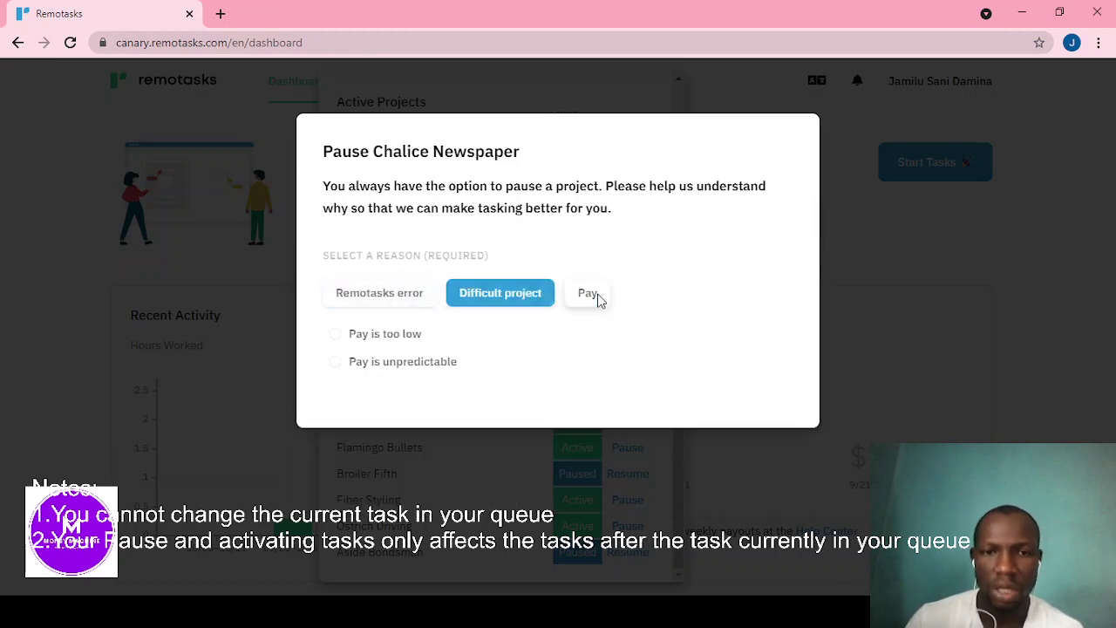
{"action": "left_click", "coordinate": [593, 296]}
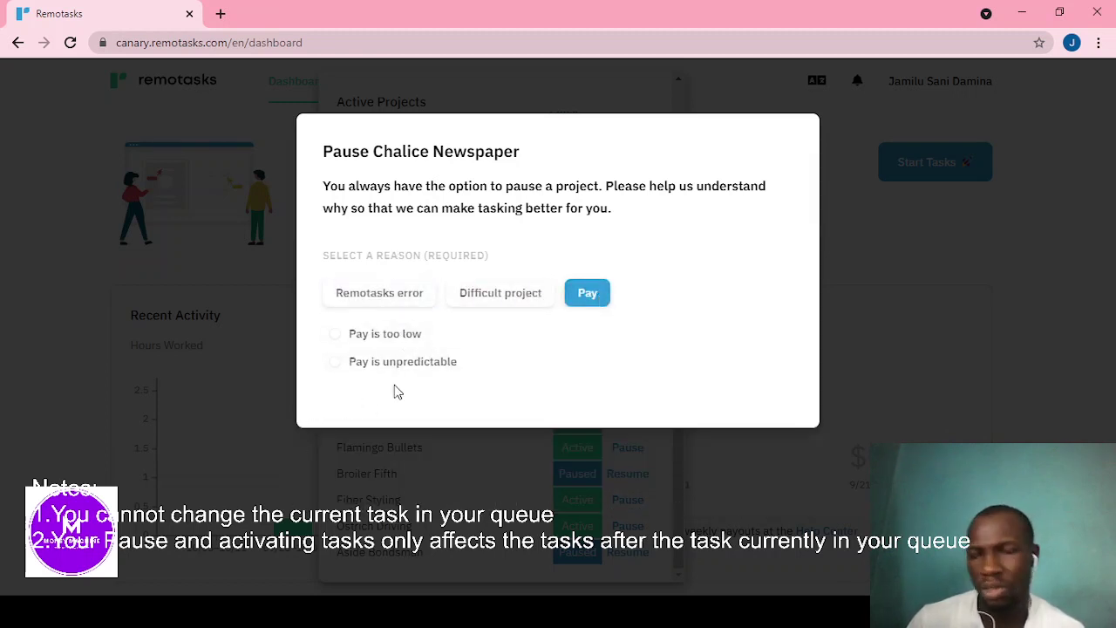
{"action": "left_click", "coordinate": [852, 245]}
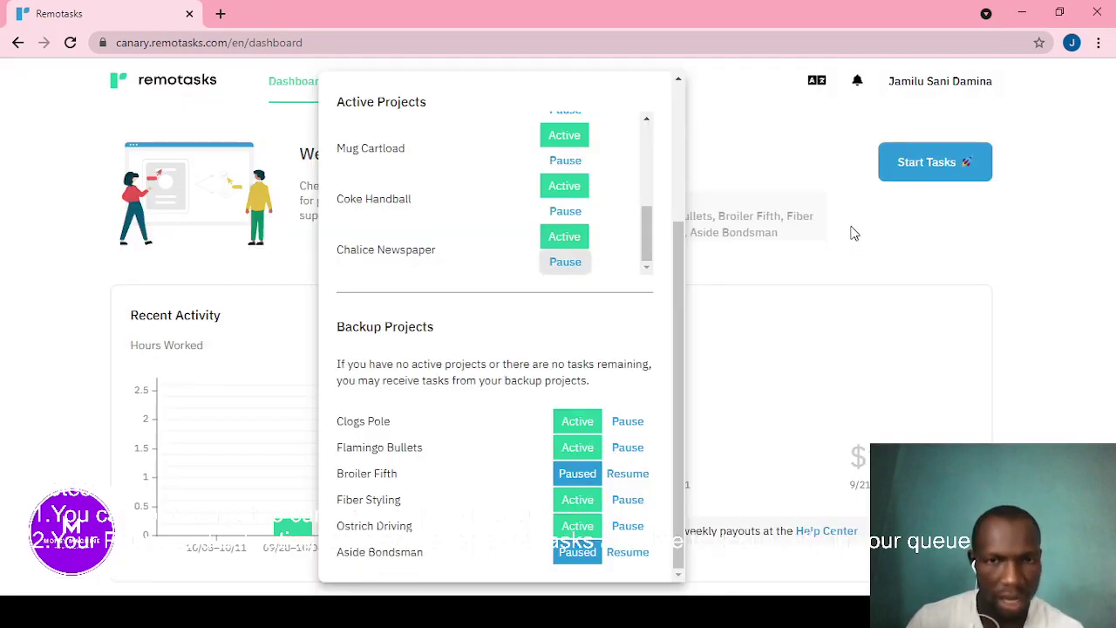
Review the pausing and resuming explanation and check the whole Active Projects list from Spectacles Pencil to Chalice Newspaper
{"action": "scroll", "coordinate": [513, 239], "scroll_direction": "up", "scroll_amount": 3}
{"action": "scroll", "coordinate": [533, 220], "scroll_direction": "down", "scroll_amount": 2}
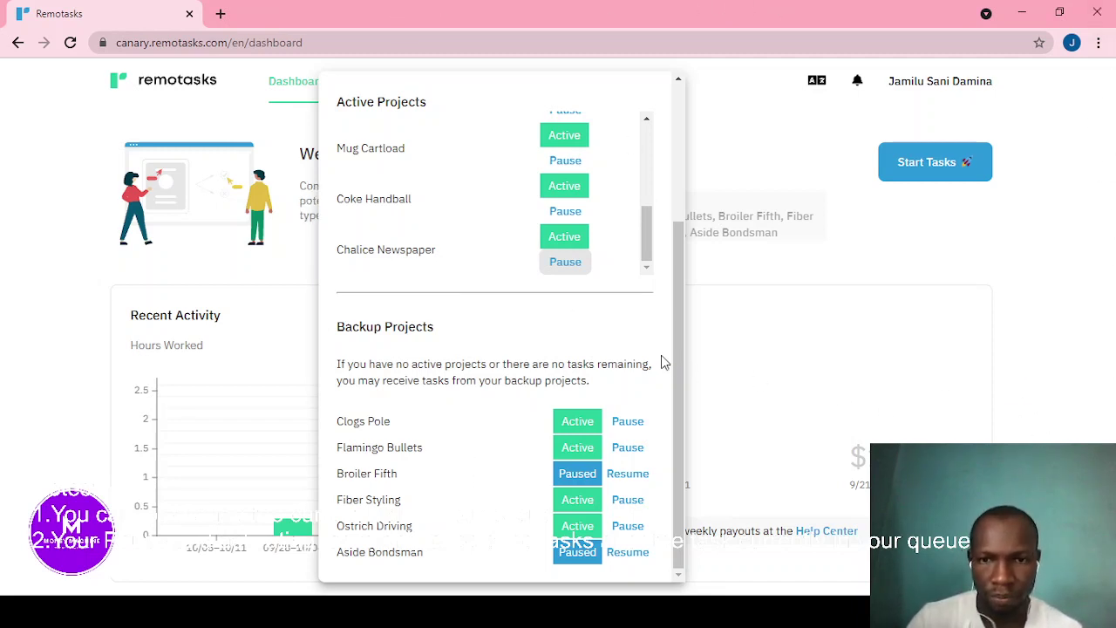
{"action": "left_click_drag", "start_coordinate": [685, 387], "coordinate": [710, 246]}
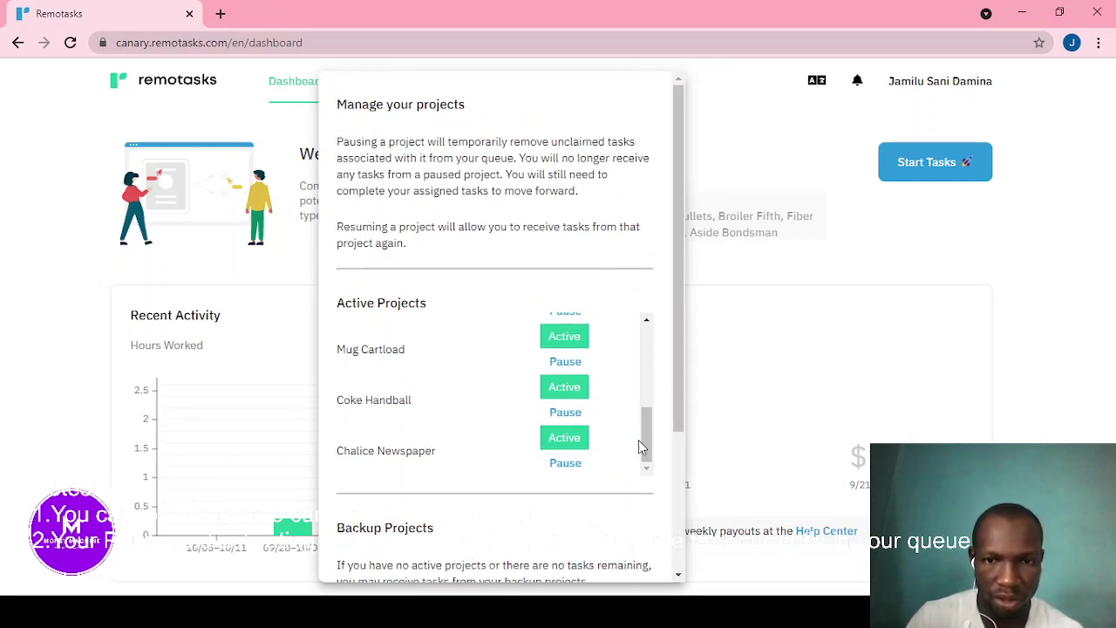
{"action": "left_click_drag", "start_coordinate": [650, 444], "coordinate": [665, 345]}
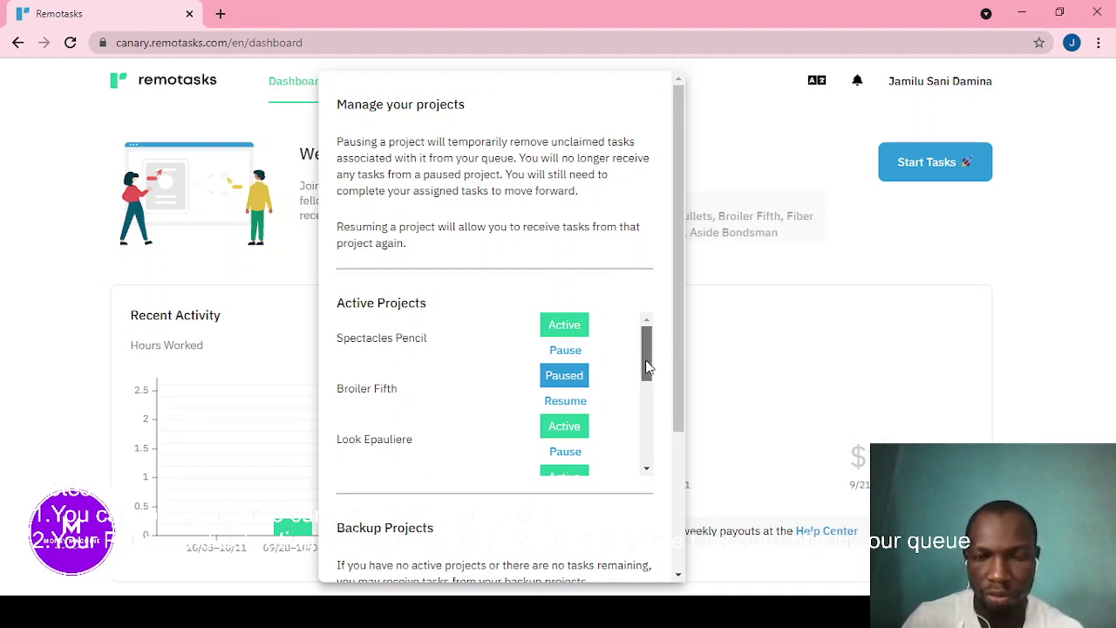
{"action": "left_click_drag", "start_coordinate": [645, 359], "coordinate": [651, 461]}
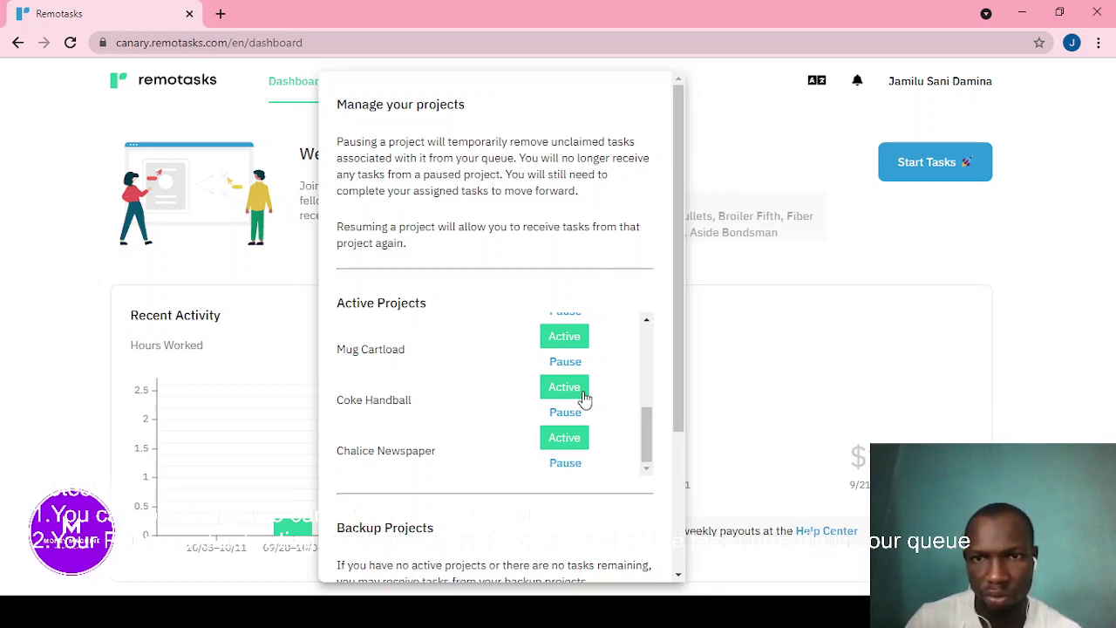
{"action": "left_click_drag", "start_coordinate": [646, 424], "coordinate": [647, 340]}
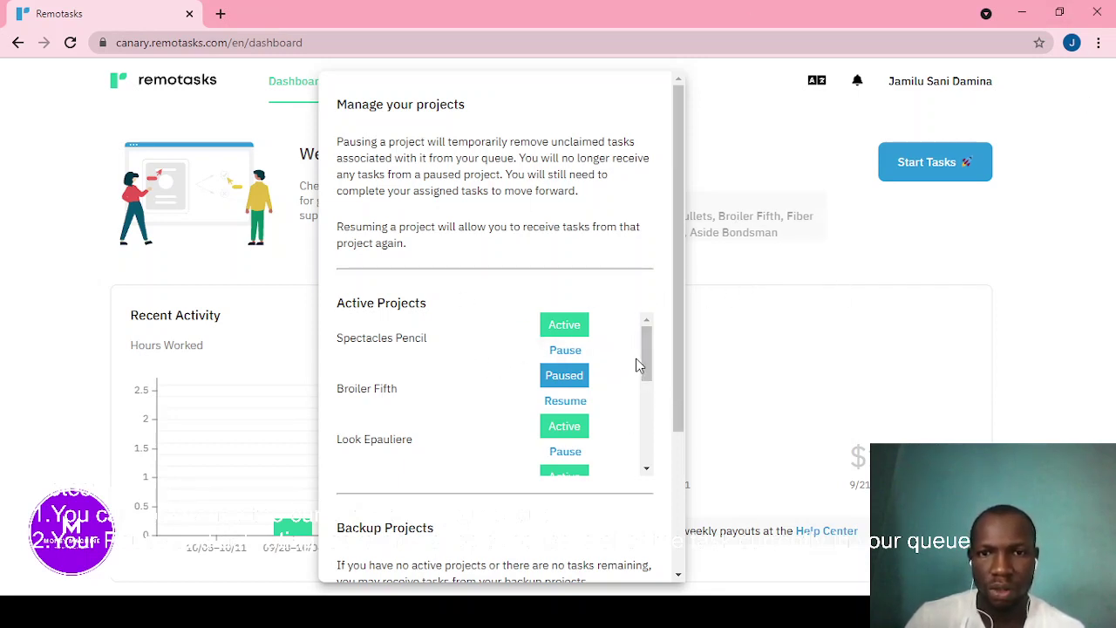
{"action": "mouse_move", "coordinate": [647, 359]}
{"action": "left_mouse_down"}
{"action": "mouse_move", "coordinate": [616, 474]}
{"action": "mouse_move", "coordinate": [701, 325]}
{"action": "left_mouse_up"}
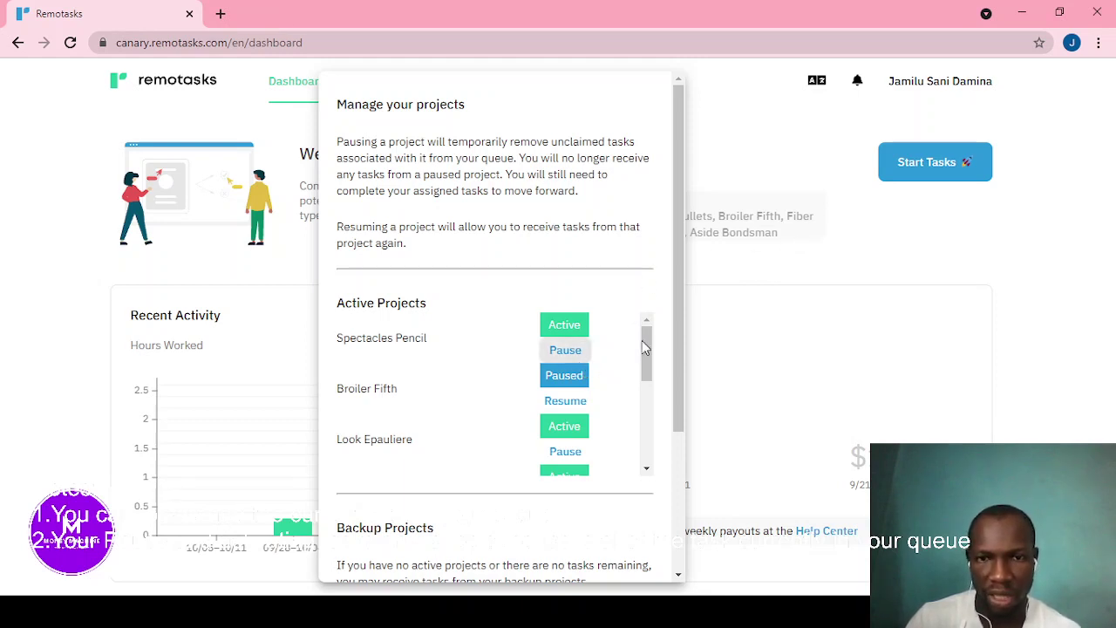
Close the project management dialog and start tasks from the dashboard
{"action": "left_click", "coordinate": [941, 188]}
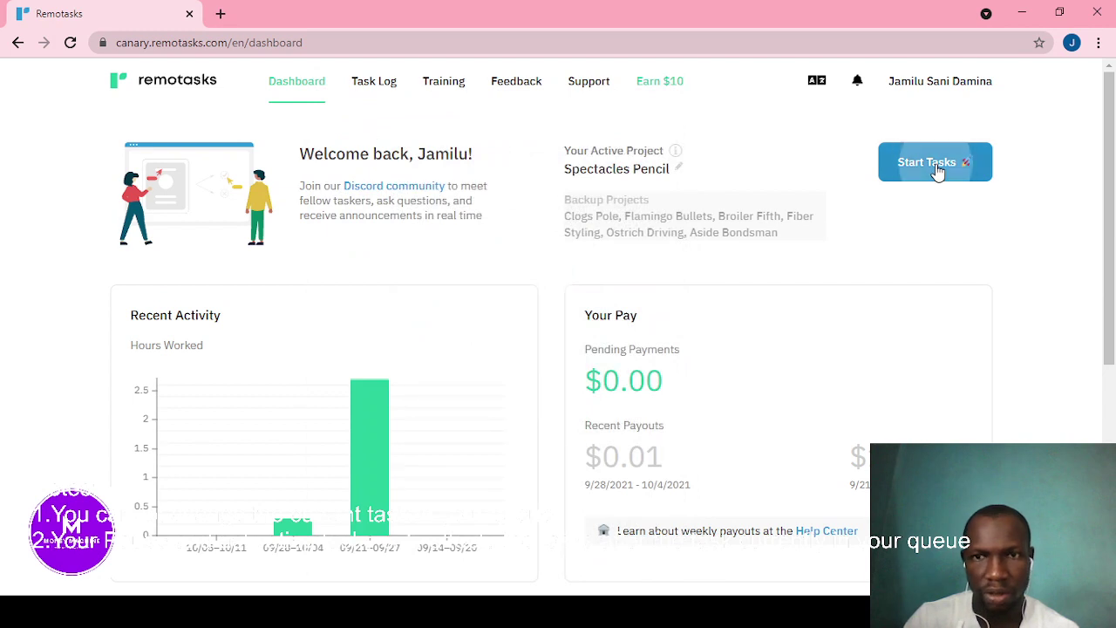
{"action": "left_click", "coordinate": [936, 170]}
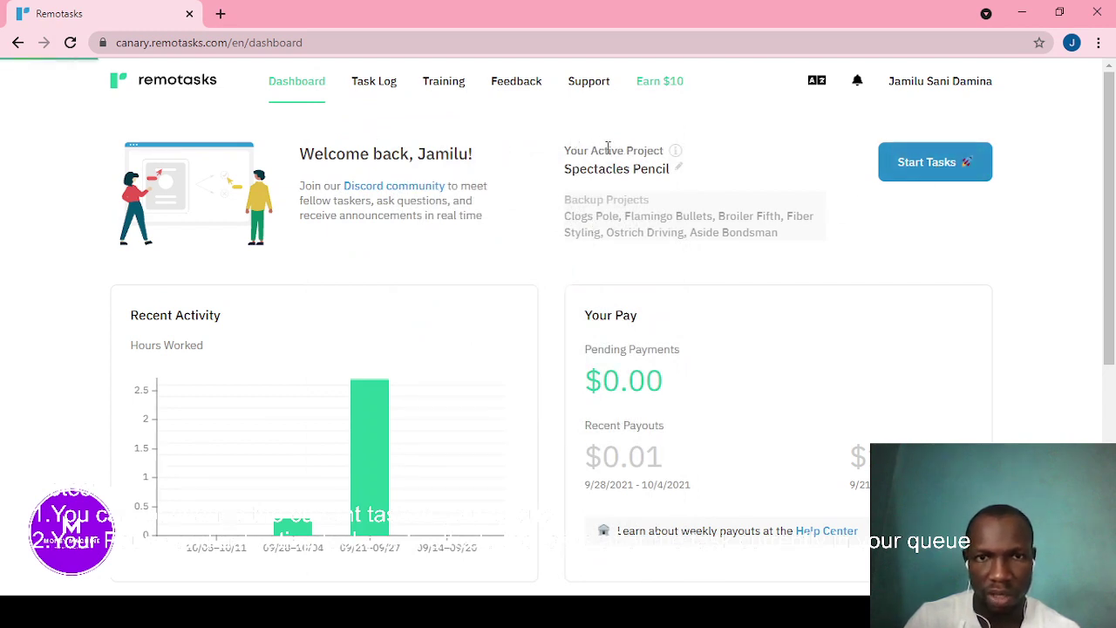
{"action": "left_click", "coordinate": [220, 13]}
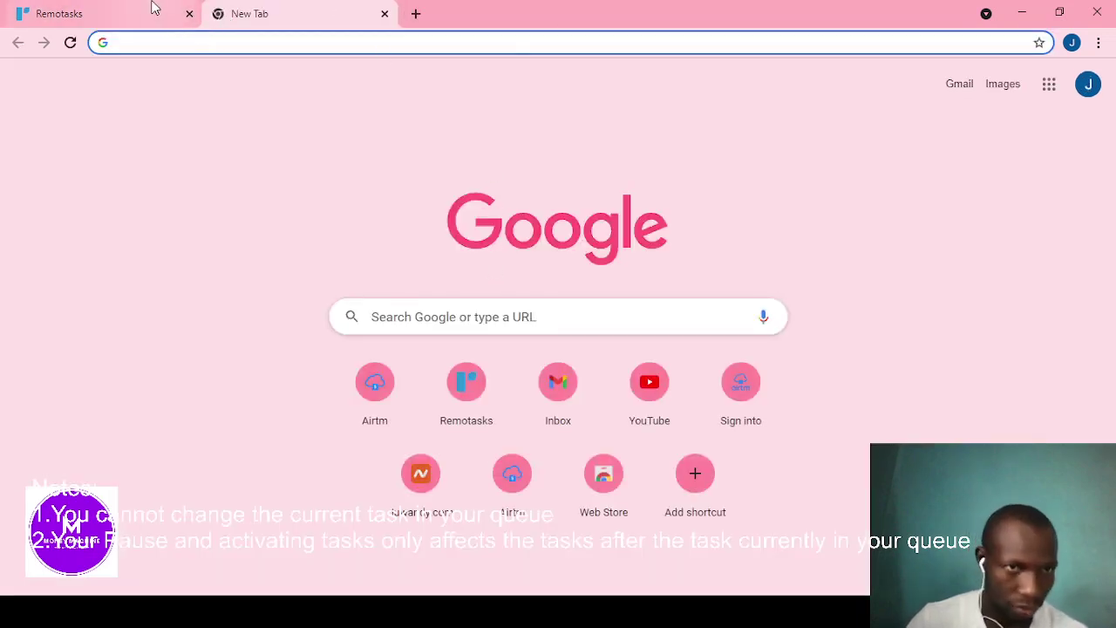
{"action": "left_click", "coordinate": [152, 7]}
{"action": "left_click", "coordinate": [250, 13]}
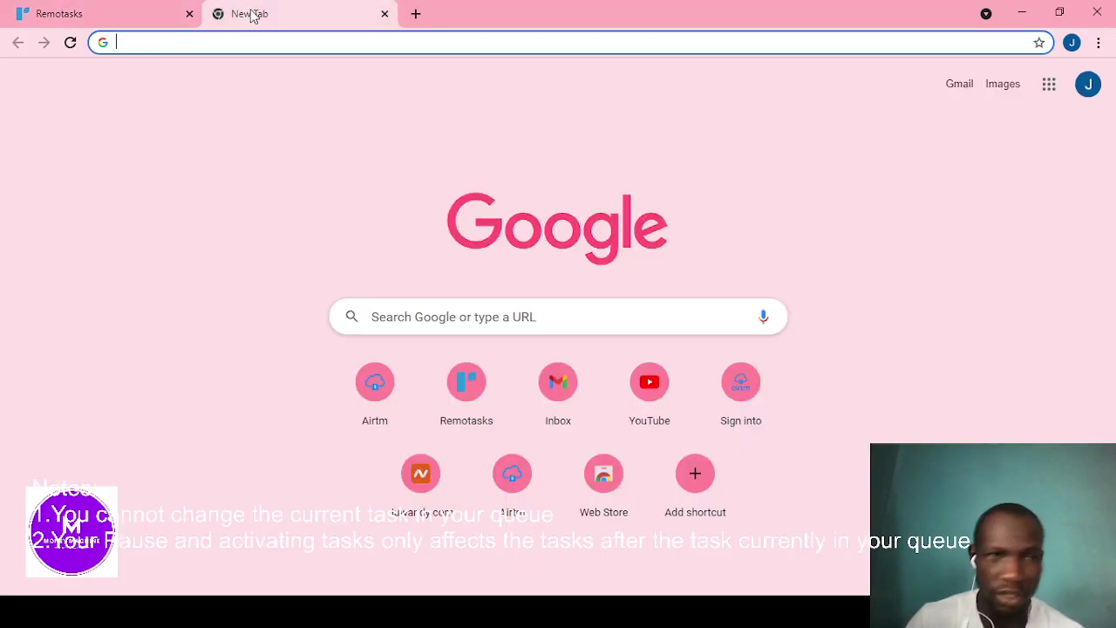
{"action": "left_click", "coordinate": [68, 12]}
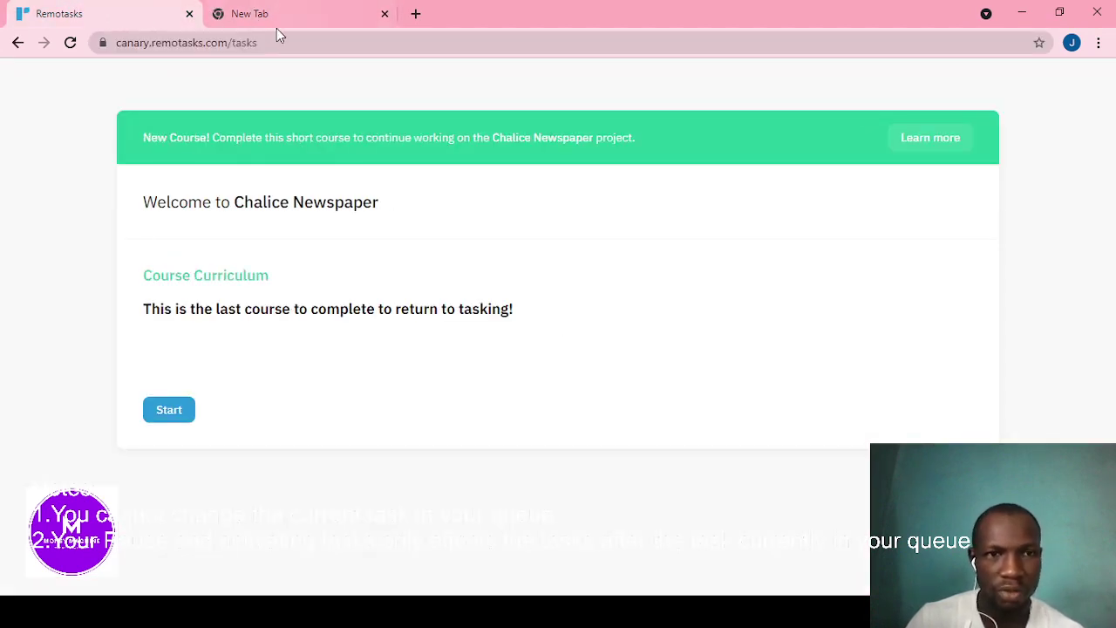
Start the Chalice Newspaper course and go through its instructions to reach practice scenario 1
{"action": "left_click", "coordinate": [170, 411]}
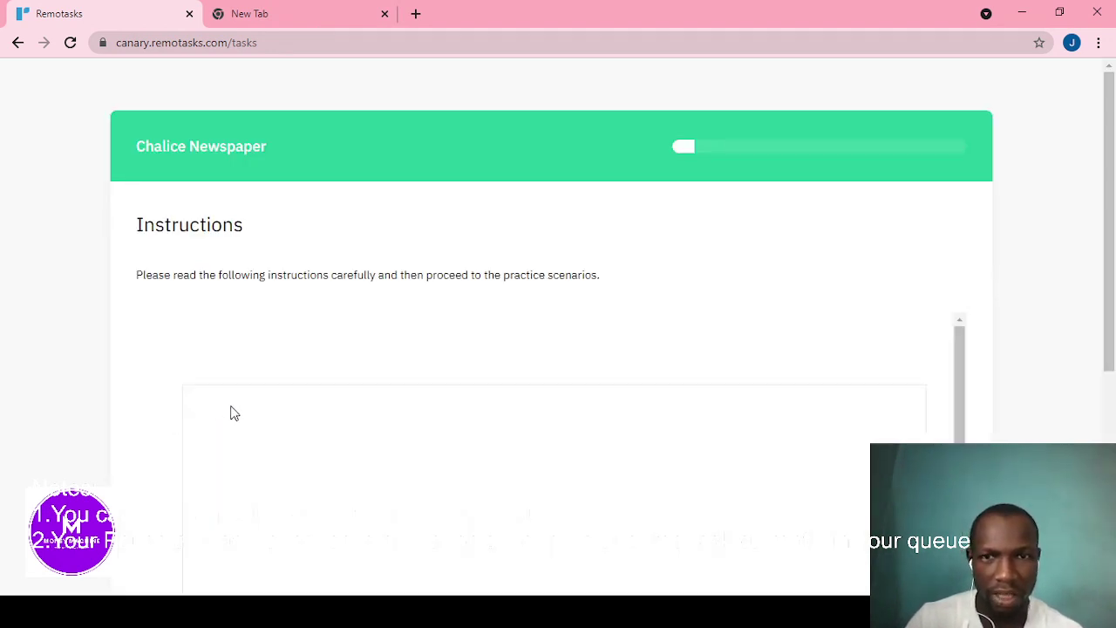
{"action": "scroll", "coordinate": [388, 267], "scroll_direction": "down", "scroll_amount": 3}
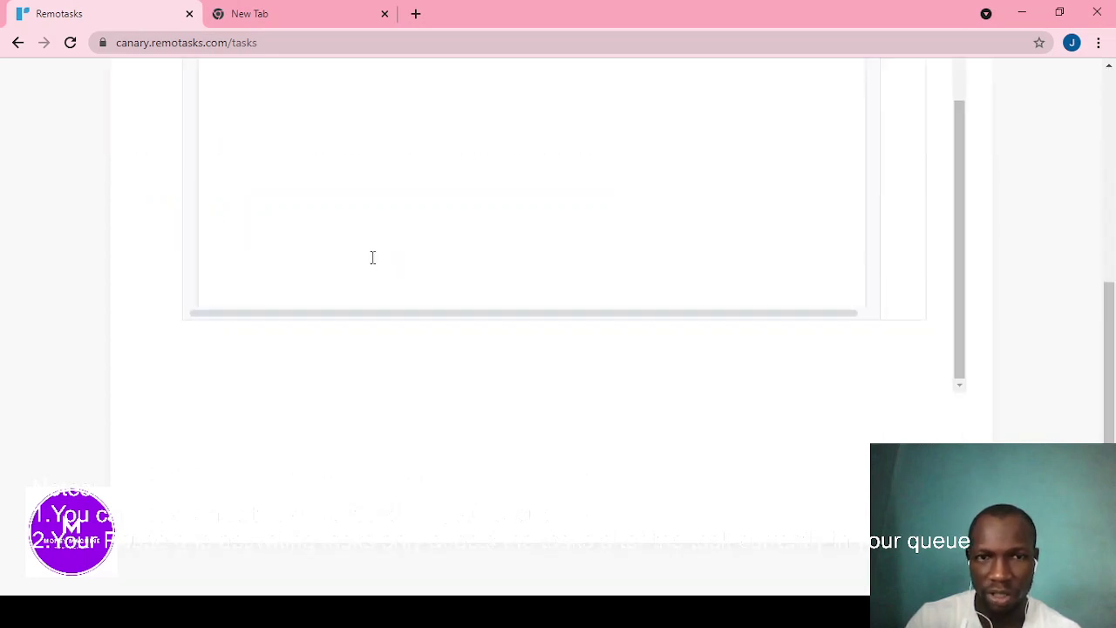
{"action": "scroll", "coordinate": [372, 255], "scroll_direction": "up", "scroll_amount": 1}
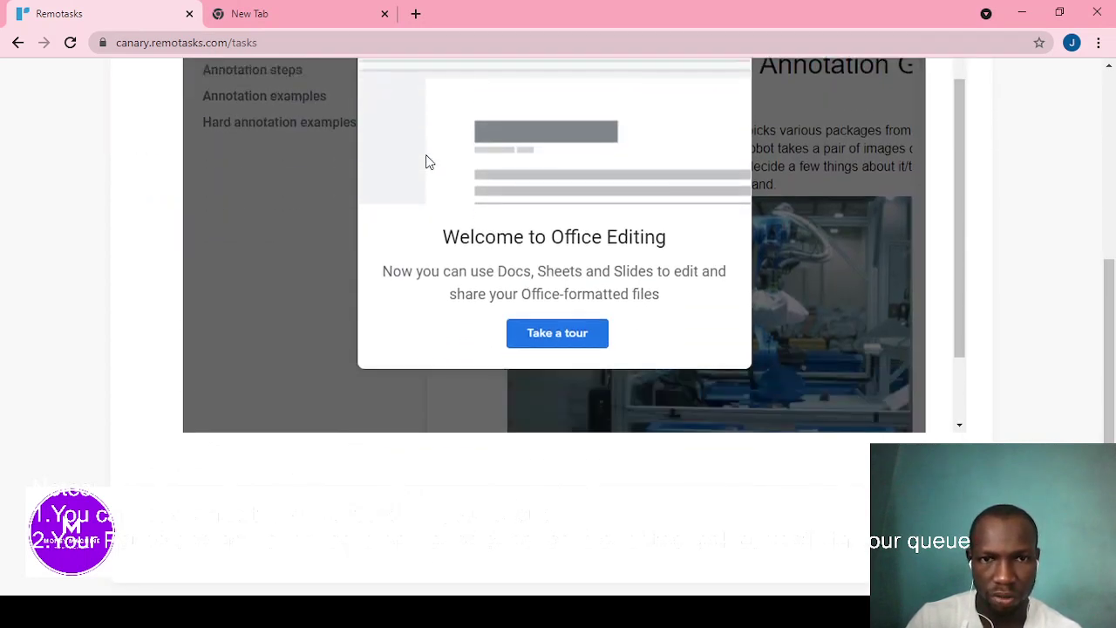
{"action": "scroll", "coordinate": [428, 162], "scroll_direction": "down", "scroll_amount": 1}
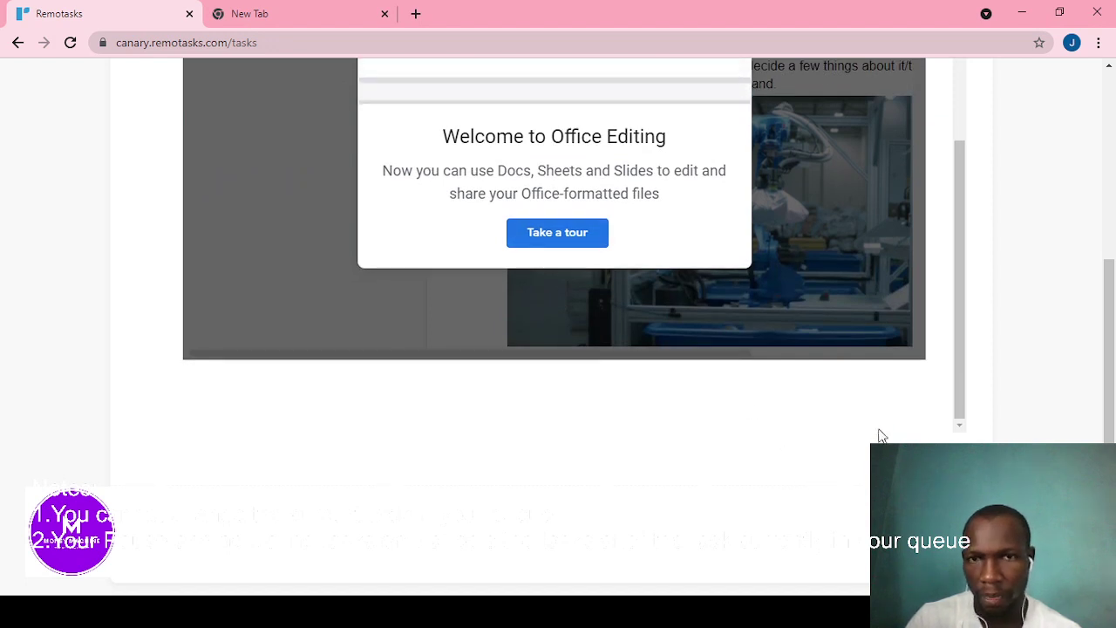
{"action": "scroll", "coordinate": [877, 436], "scroll_direction": "up", "scroll_amount": 3}
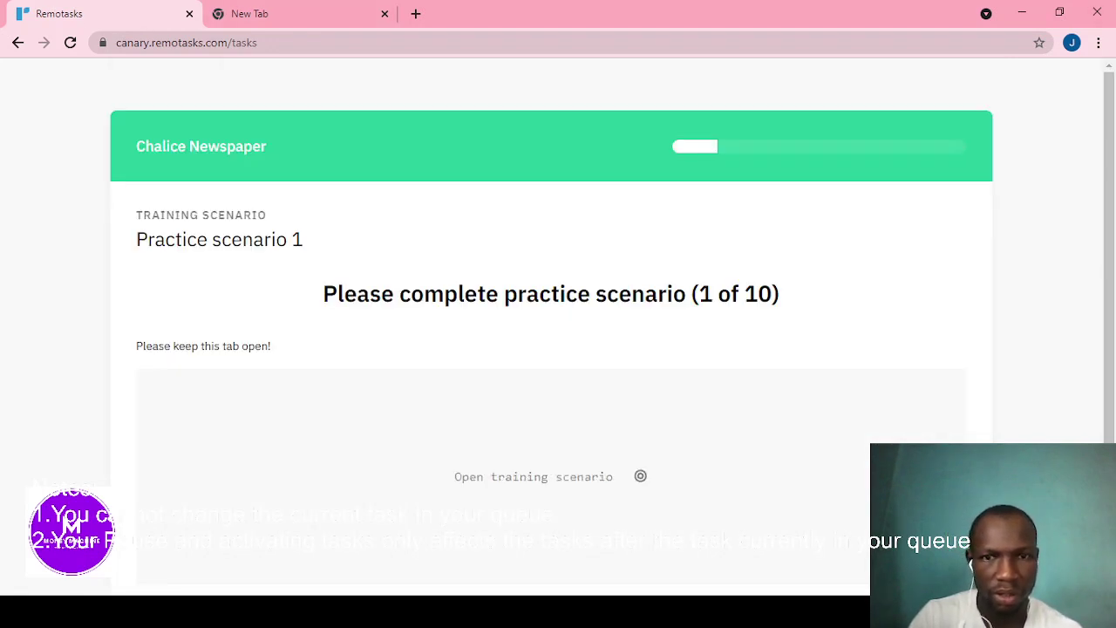
Look over the practice scenario 1 page and open its training scenario
{"action": "scroll", "coordinate": [738, 445], "scroll_direction": "down", "scroll_amount": 1}
{"action": "scroll", "coordinate": [738, 444], "scroll_direction": "down", "scroll_amount": 2}
{"action": "scroll", "coordinate": [735, 450], "scroll_direction": "up", "scroll_amount": 2}
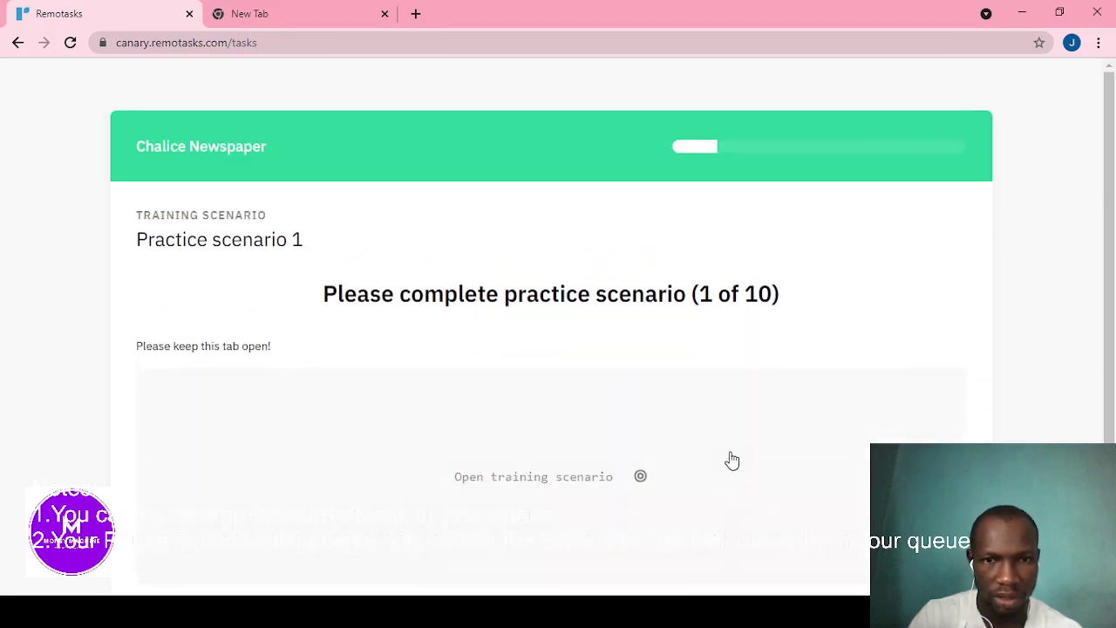
{"action": "left_click", "coordinate": [576, 480]}
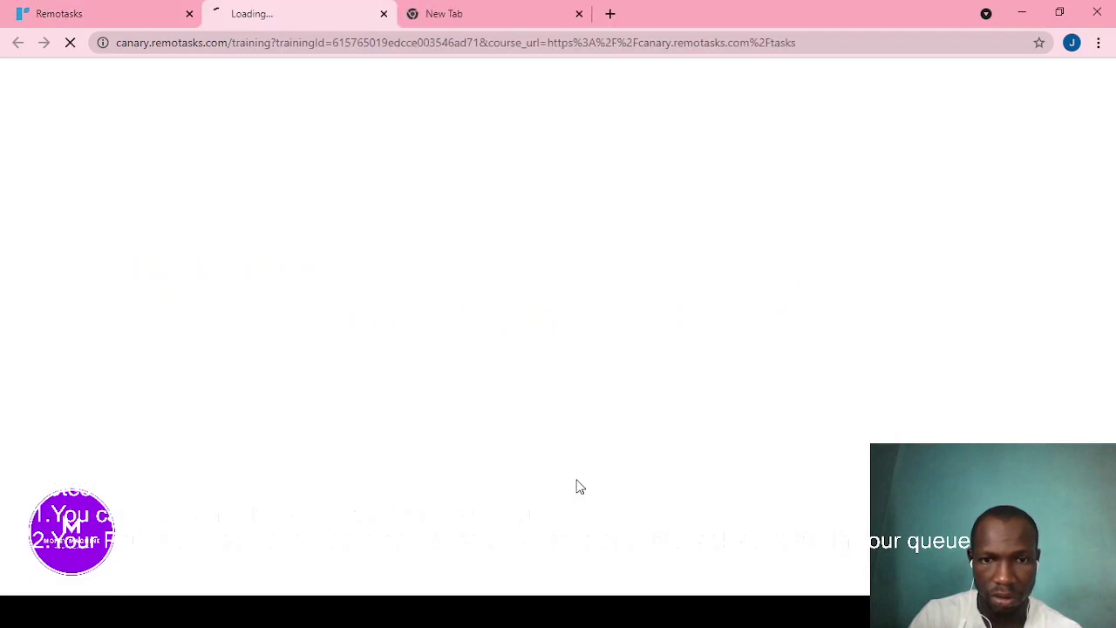
Return to the Chalice Newspaper course page and reopen its Instructions section
{"action": "left_click", "coordinate": [87, 12]}
{"action": "scroll", "coordinate": [440, 392], "scroll_direction": "down", "scroll_amount": 2}
{"action": "scroll", "coordinate": [542, 326], "scroll_direction": "up", "scroll_amount": 2}
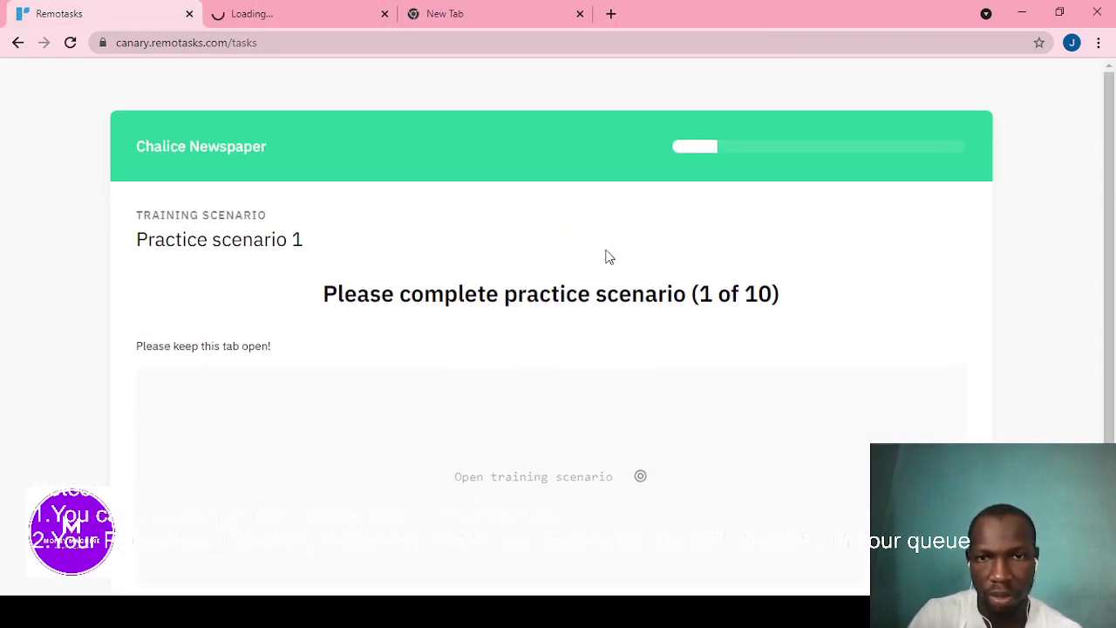
{"action": "left_click", "coordinate": [686, 148]}
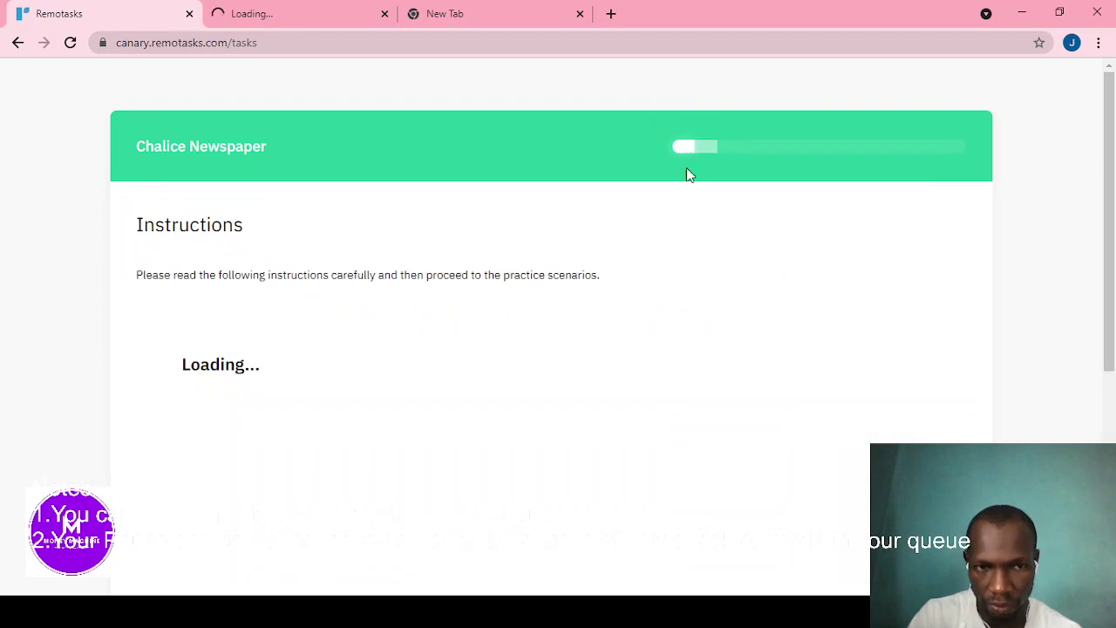
{"action": "scroll", "coordinate": [653, 236], "scroll_direction": "down", "scroll_amount": 1}
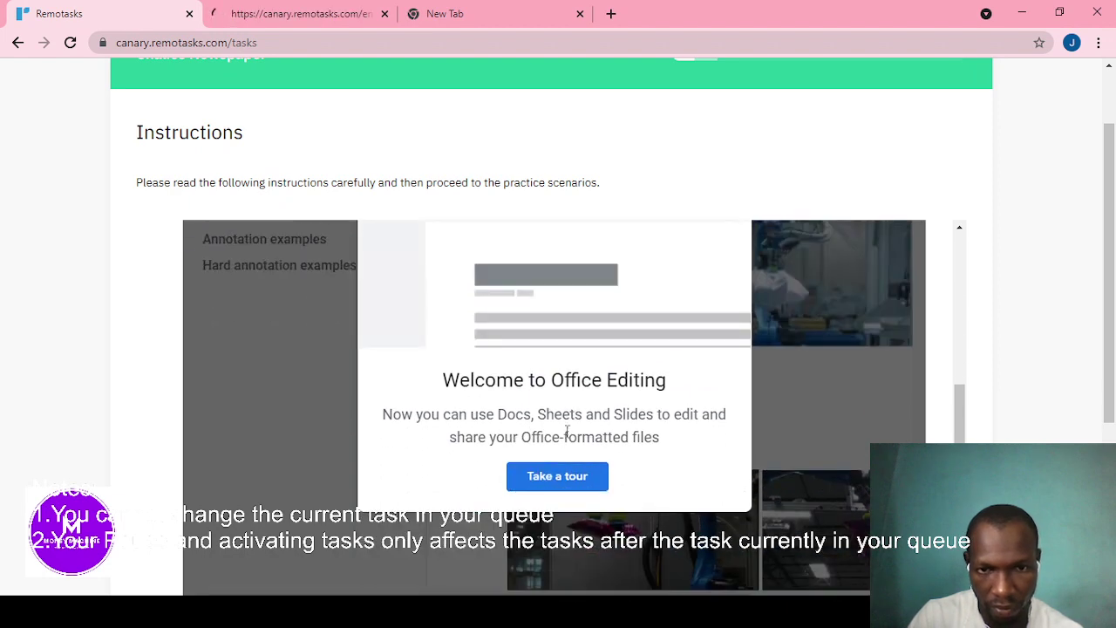
{"action": "scroll", "coordinate": [666, 259], "scroll_direction": "down", "scroll_amount": 1}
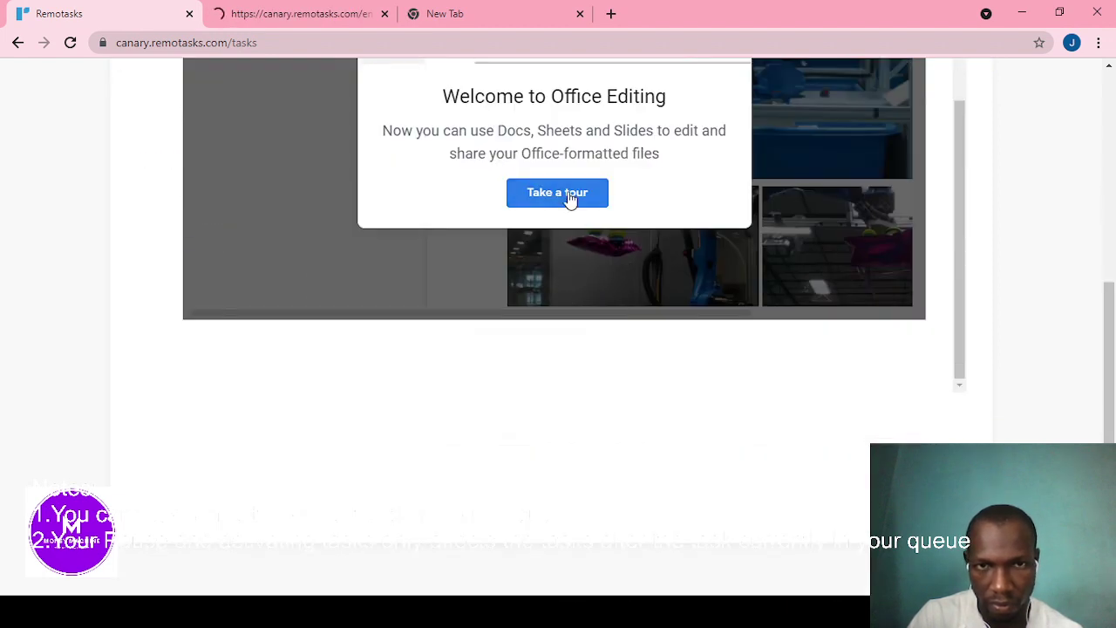
Go through the Office Editing tour and look over the overview of the AmbiSort DimImage annotation guide
{"action": "left_click", "coordinate": [571, 199]}
{"action": "scroll", "coordinate": [593, 249], "scroll_direction": "down", "scroll_amount": 3}
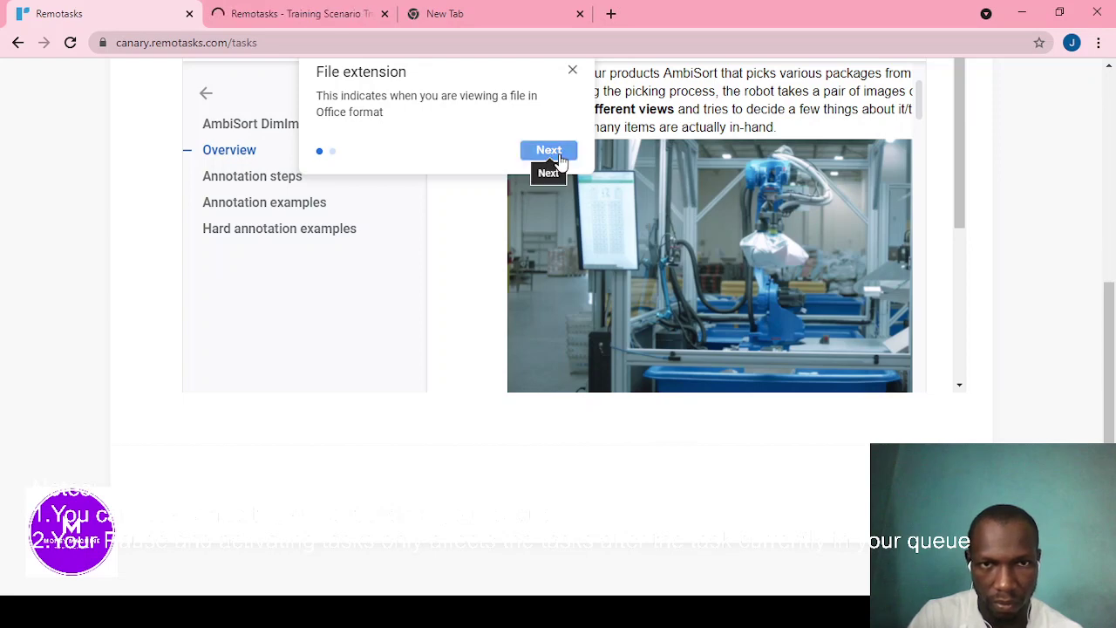
{"action": "left_click", "coordinate": [549, 150]}
{"action": "scroll", "coordinate": [592, 188], "scroll_direction": "up", "scroll_amount": 2}
{"action": "scroll", "coordinate": [663, 216], "scroll_direction": "up", "scroll_amount": 1}
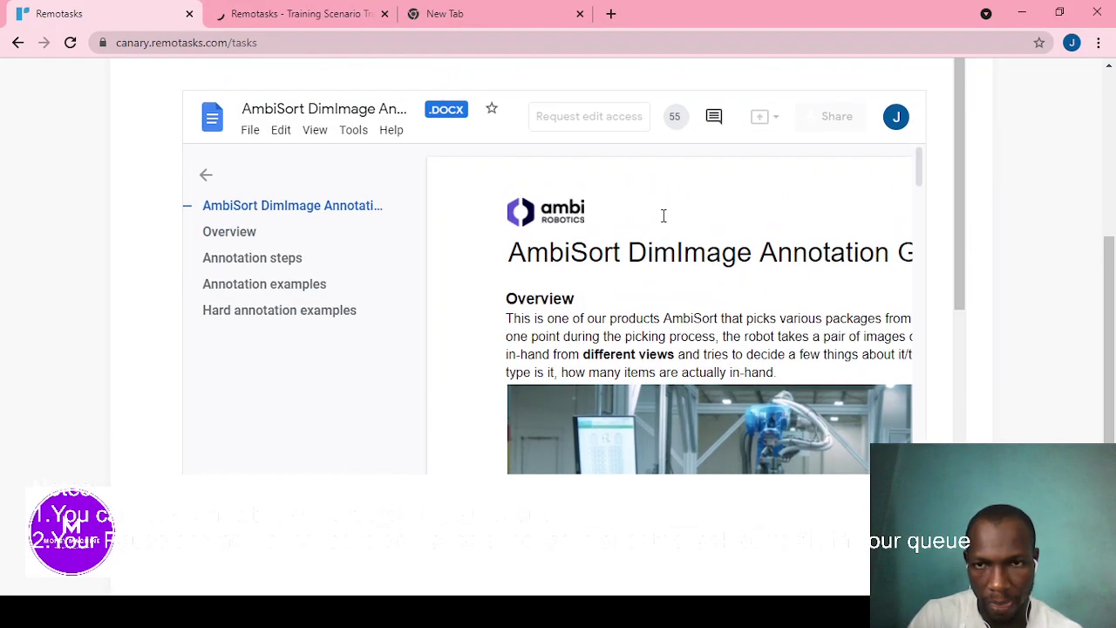
{"action": "scroll", "coordinate": [824, 308], "scroll_direction": "down", "scroll_amount": 1}
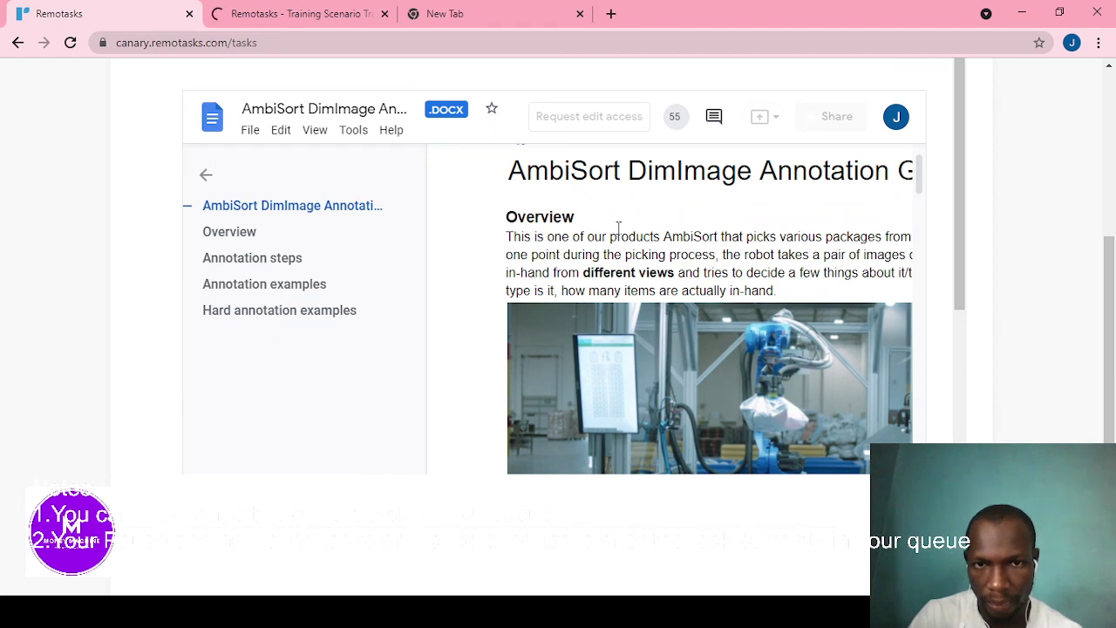
Switch to the training scenario page, go past its introductory instructions and start the scenario
{"action": "left_click", "coordinate": [299, 13]}
{"action": "scroll", "coordinate": [401, 349], "scroll_direction": "down", "scroll_amount": 3}
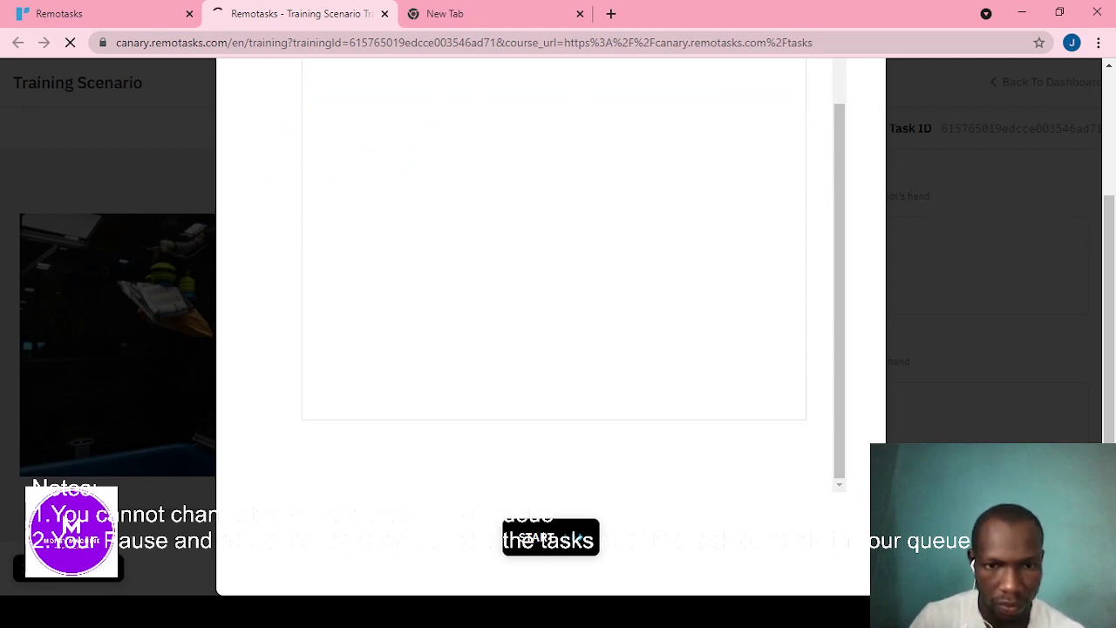
{"action": "left_click", "coordinate": [551, 537]}
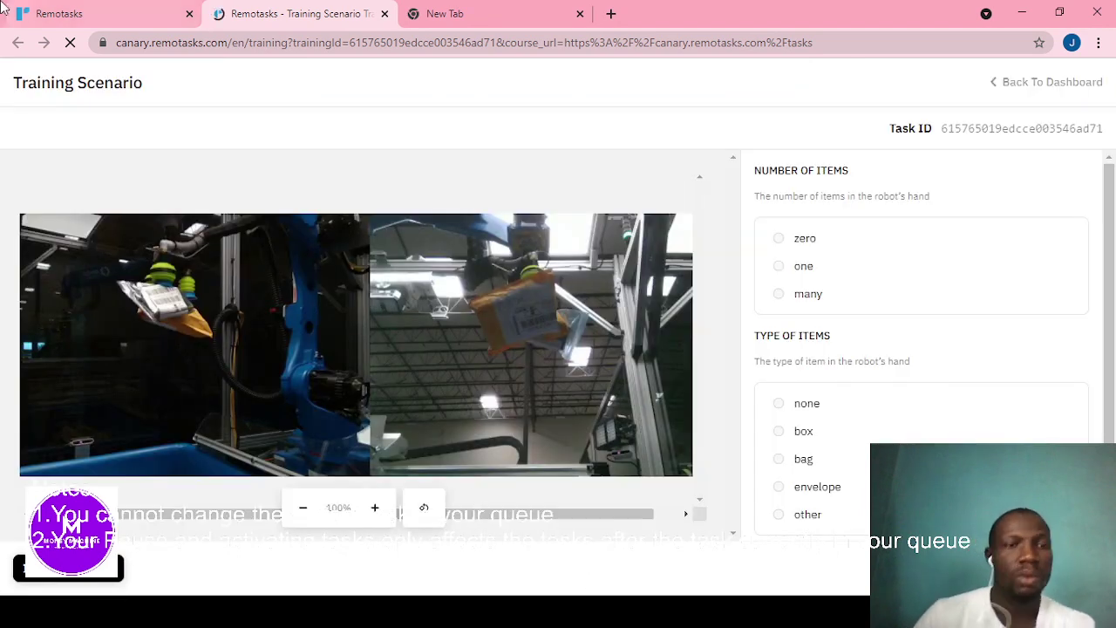
Go back from the course page to the Remotasks dashboard and reload it
{"action": "left_click", "coordinate": [77, 25]}
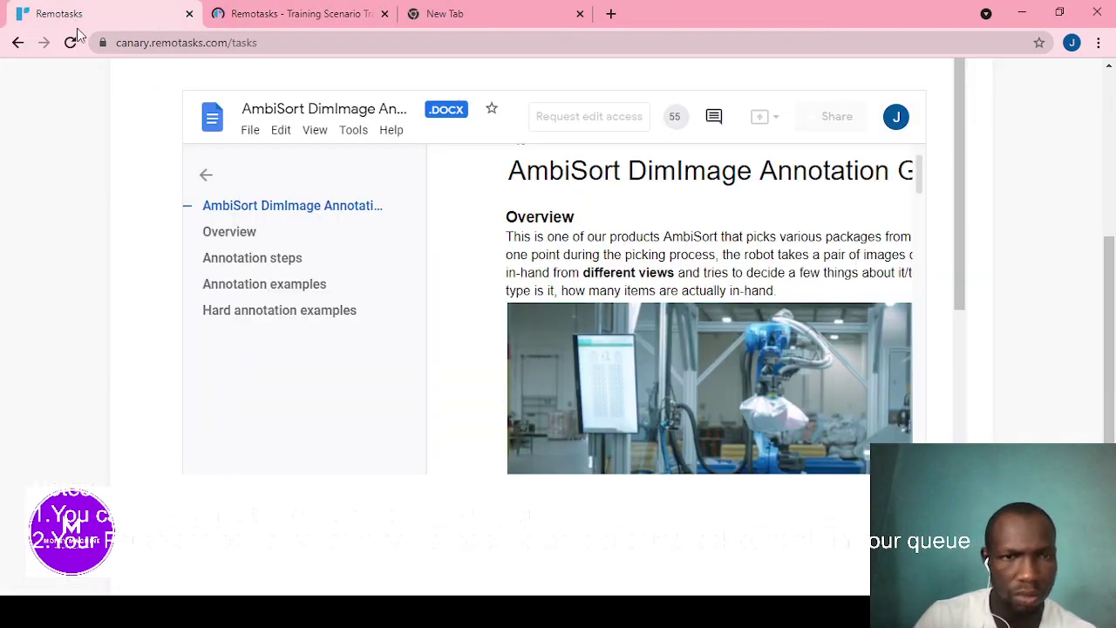
{"action": "left_click", "coordinate": [18, 43]}
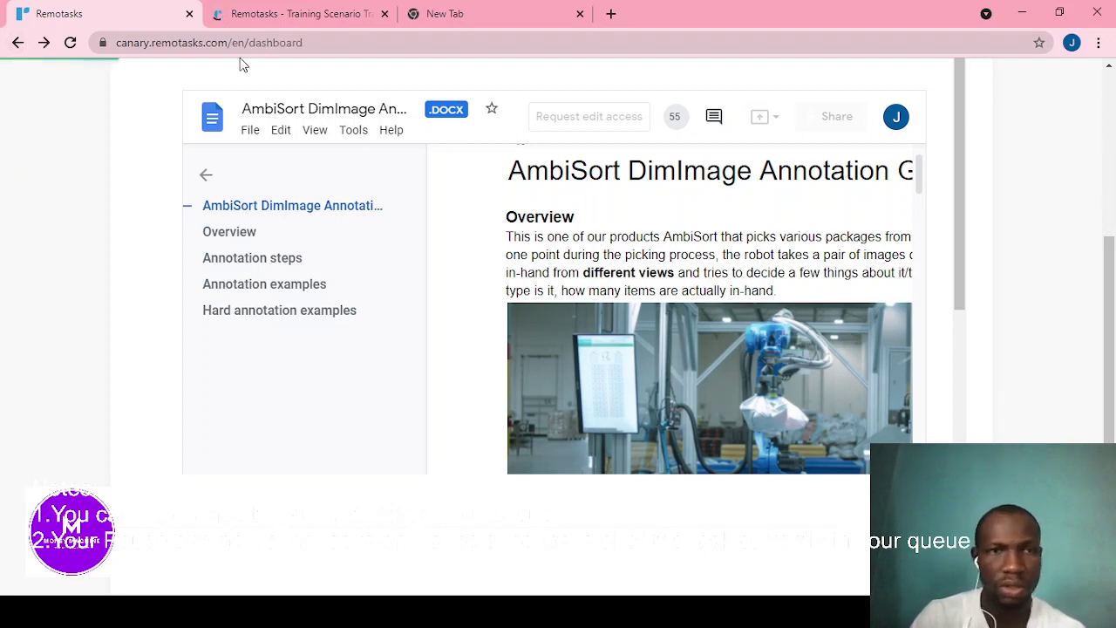
{"action": "left_click", "coordinate": [287, 14]}
{"action": "left_click", "coordinate": [129, 9]}
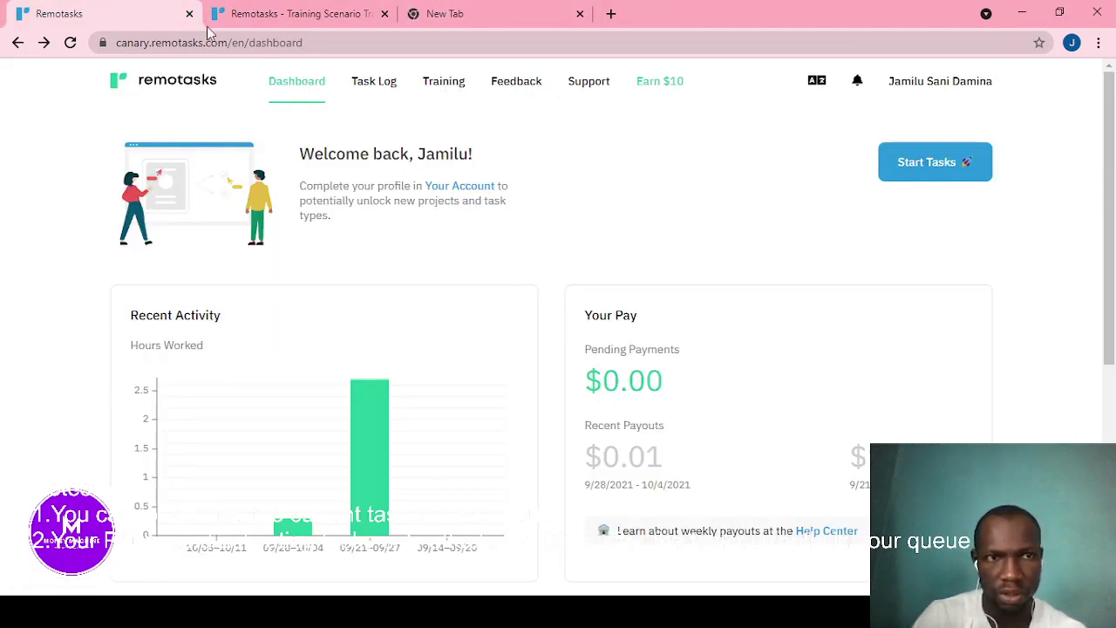
{"action": "left_click", "coordinate": [69, 43]}
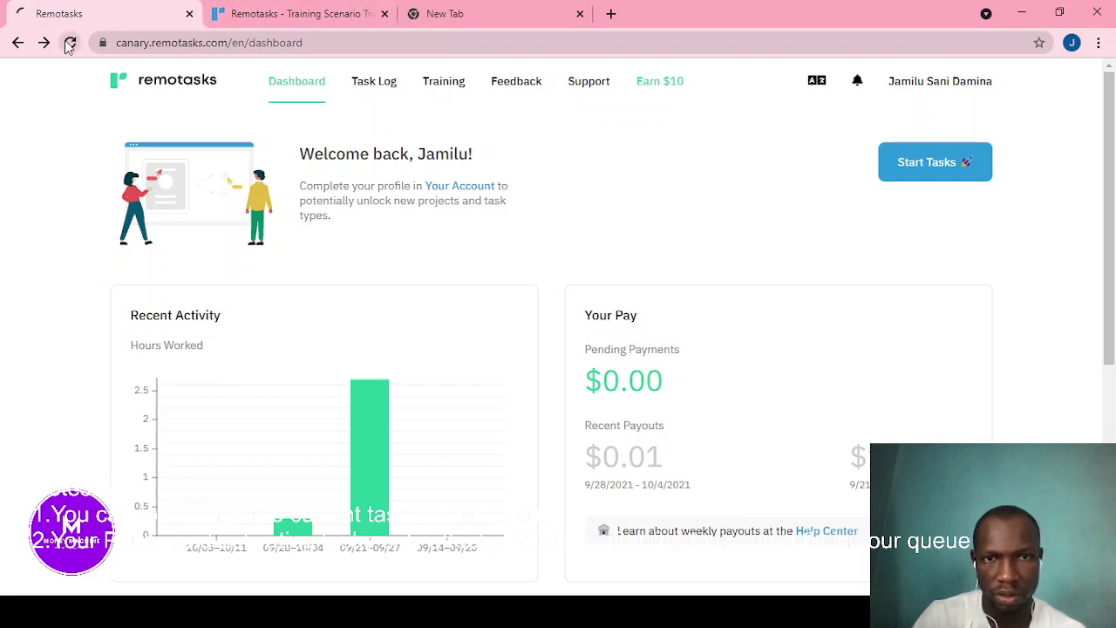
{"action": "left_click", "coordinate": [292, 12]}
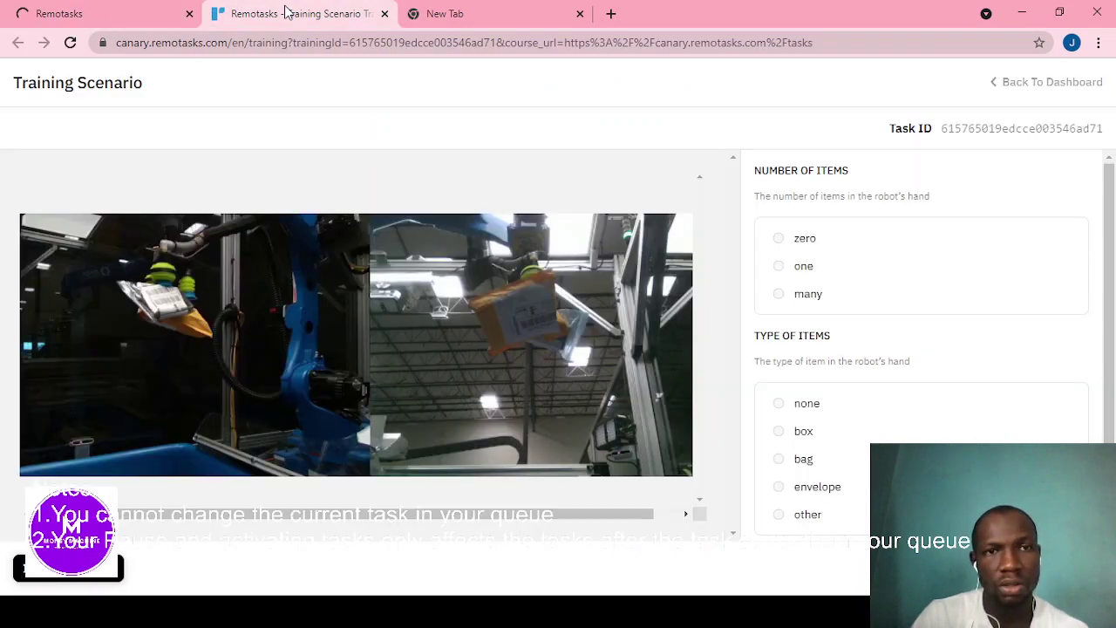
{"action": "left_click", "coordinate": [89, 12]}
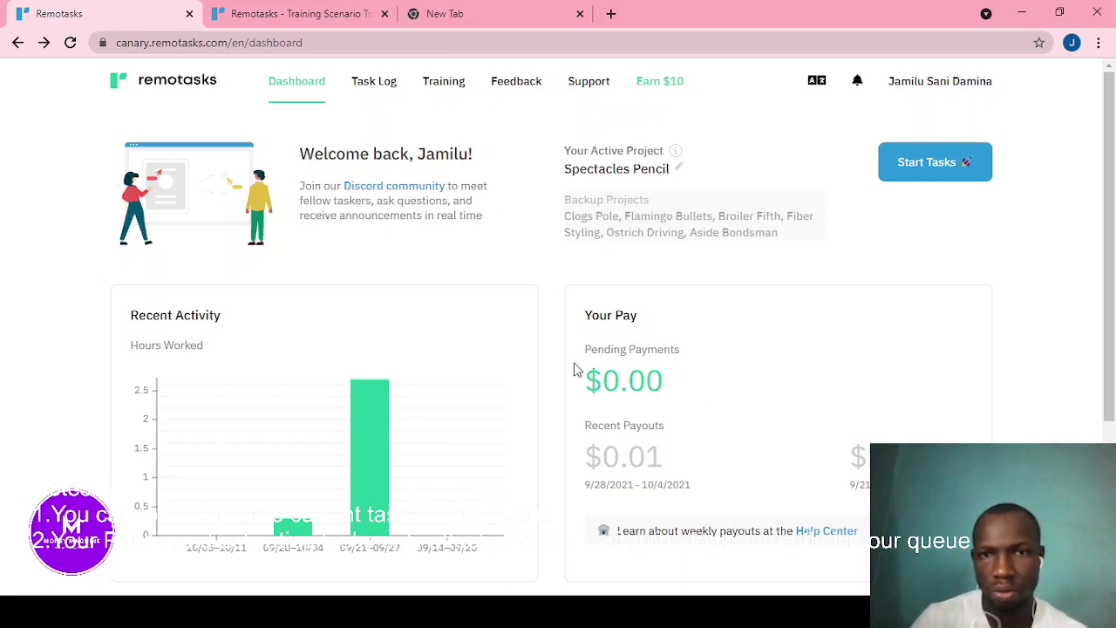
Pause the Spectacles Pencil project from the project management list, giving Difficult project as the reason
{"action": "left_click", "coordinate": [677, 167]}
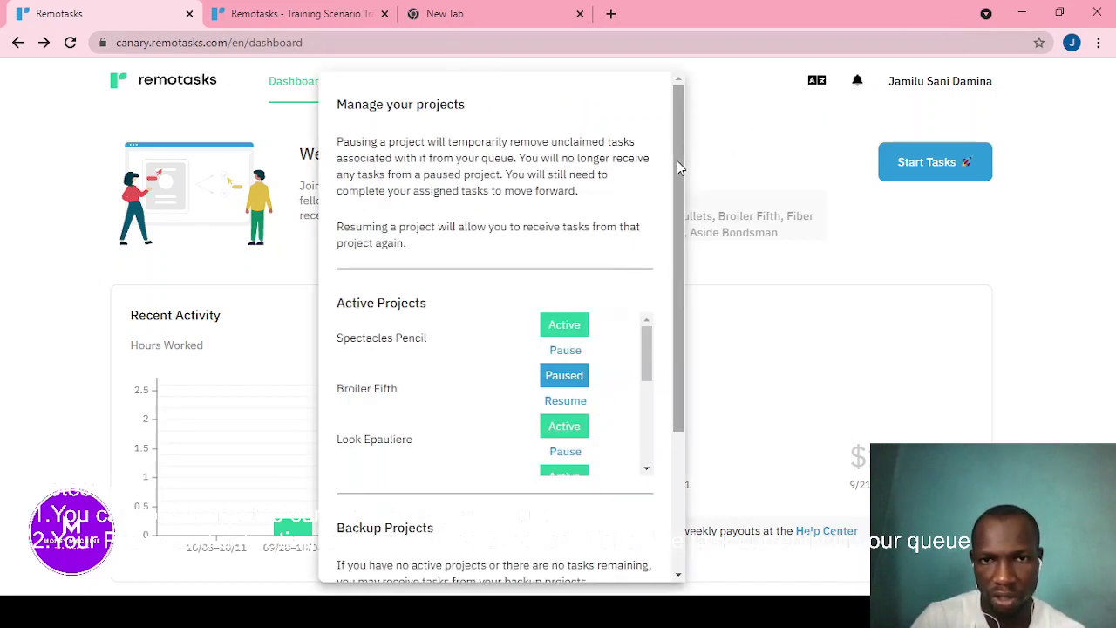
{"action": "left_click", "coordinate": [553, 352]}
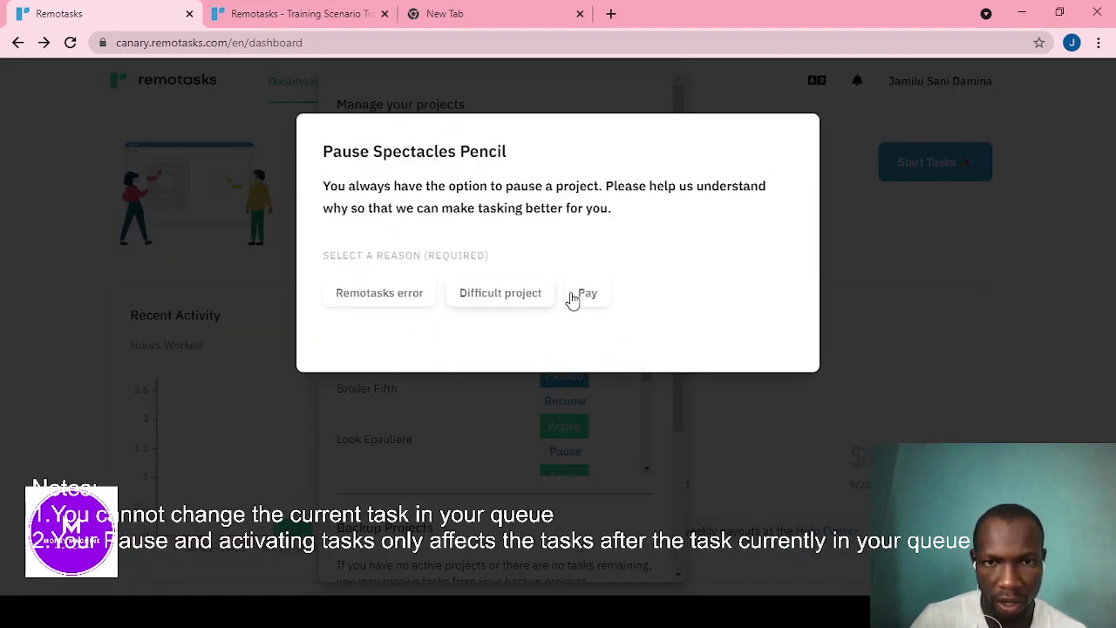
{"action": "left_click", "coordinate": [504, 294]}
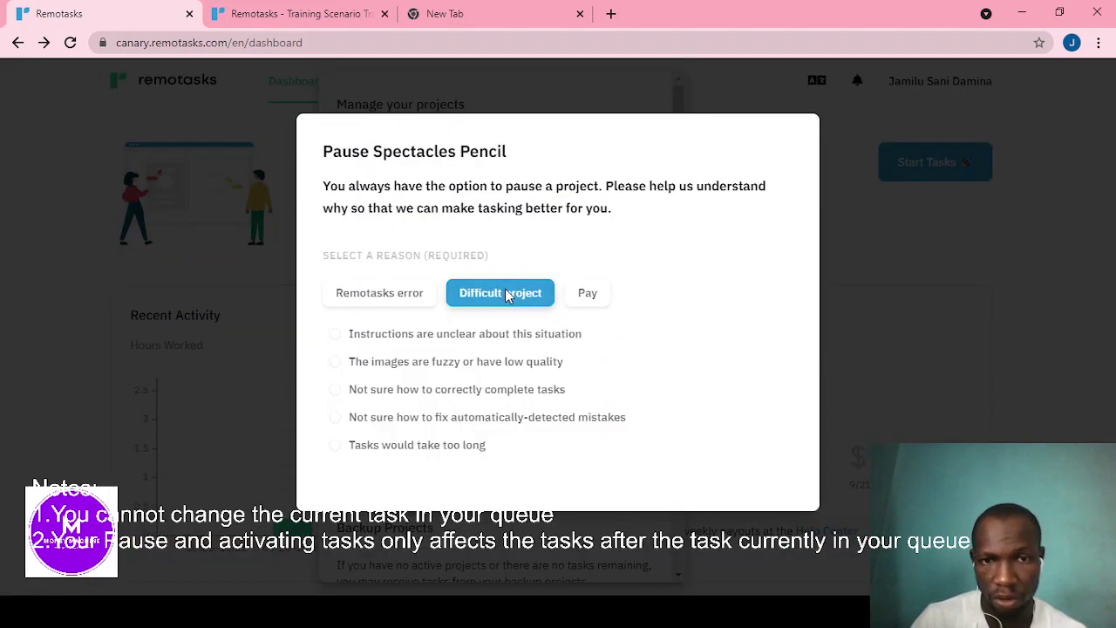
{"action": "left_click", "coordinate": [486, 347]}
{"action": "left_click", "coordinate": [570, 513]}
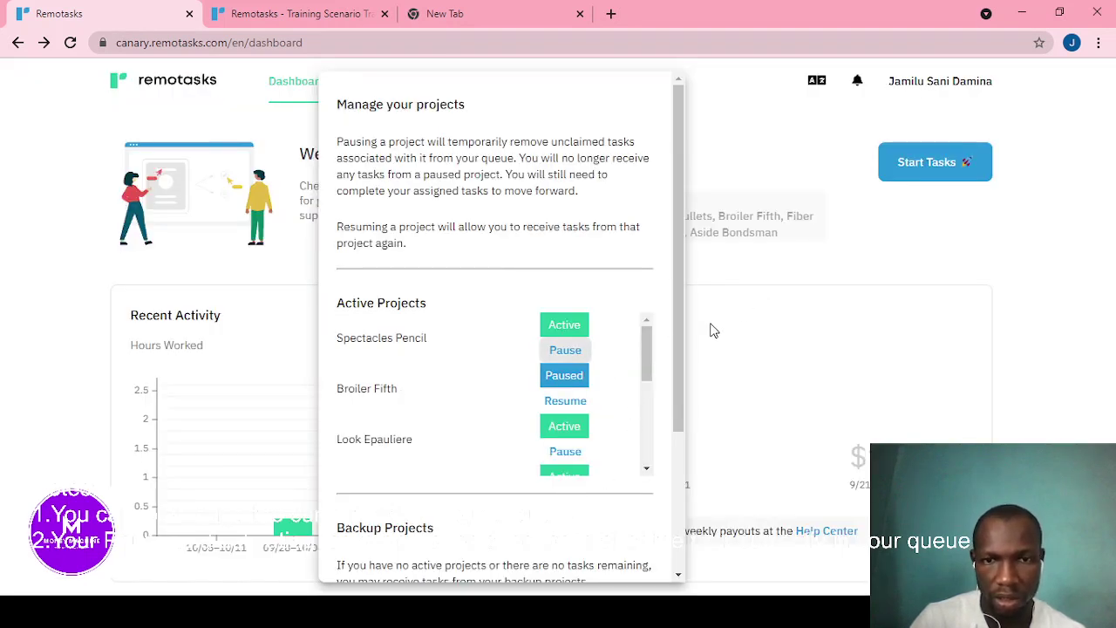
{"action": "mouse_move", "coordinate": [649, 362]}
{"action": "left_mouse_down"}
{"action": "mouse_move", "coordinate": [637, 449]}
{"action": "mouse_move", "coordinate": [631, 351]}
{"action": "left_mouse_up"}
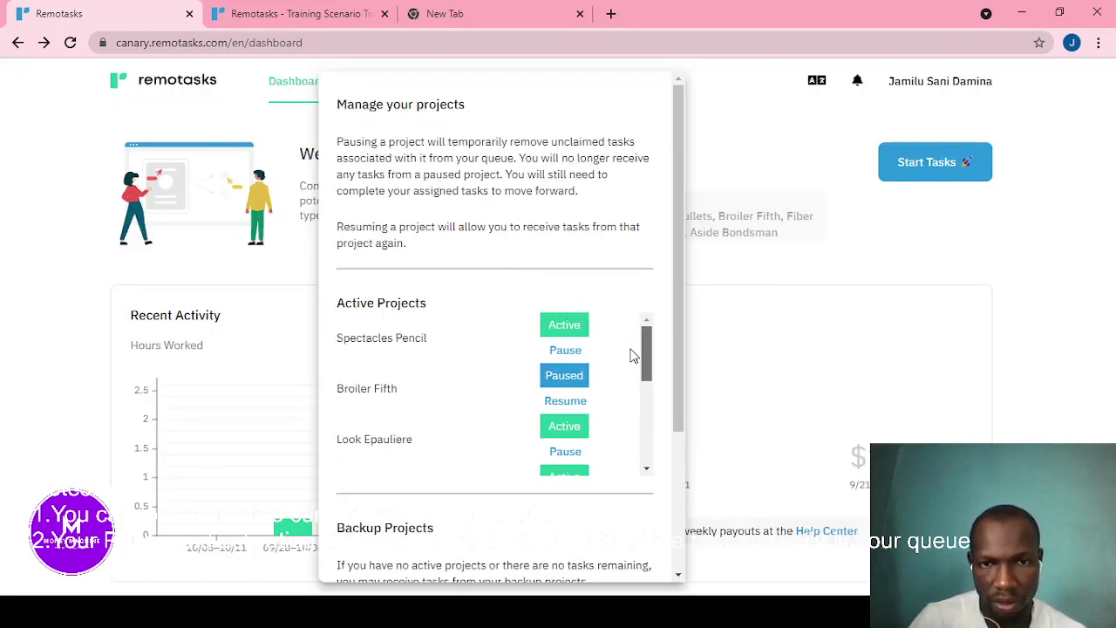
{"action": "left_click", "coordinate": [558, 353]}
{"action": "left_click", "coordinate": [561, 512]}
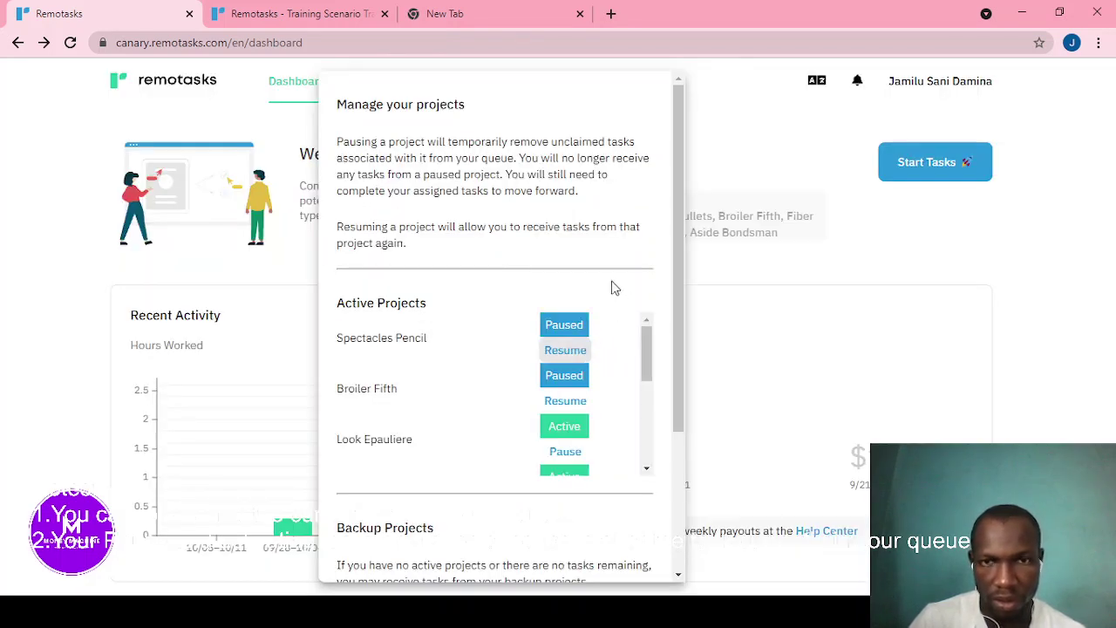
{"action": "left_click_drag", "start_coordinate": [646, 352], "coordinate": [642, 219]}
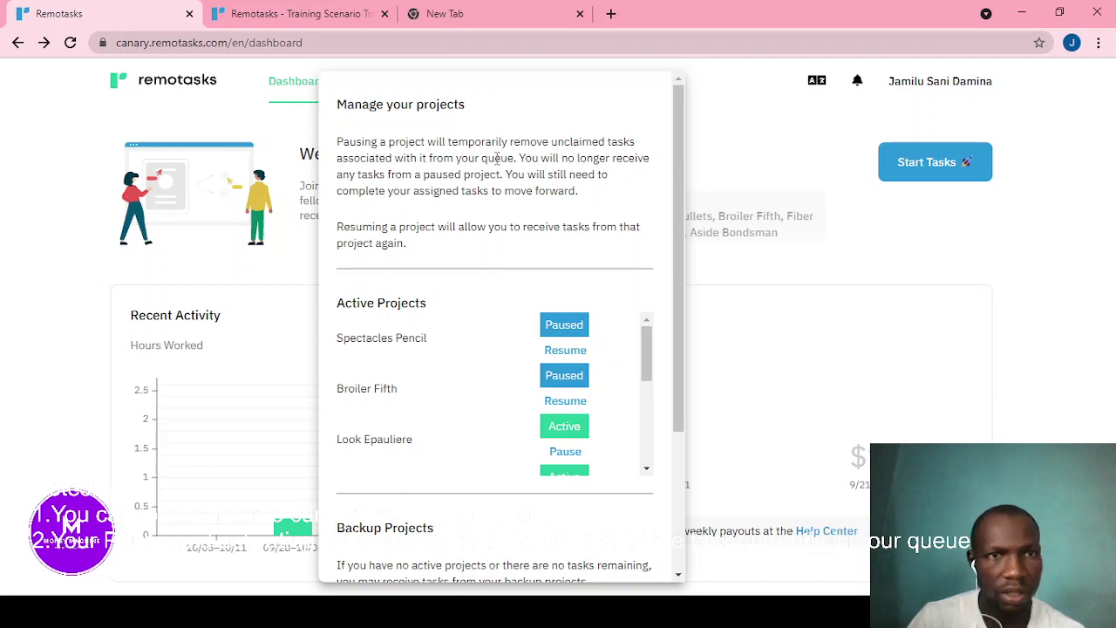
Close the project management dialog and start tasks from the dashboard
{"action": "left_click", "coordinate": [941, 167]}
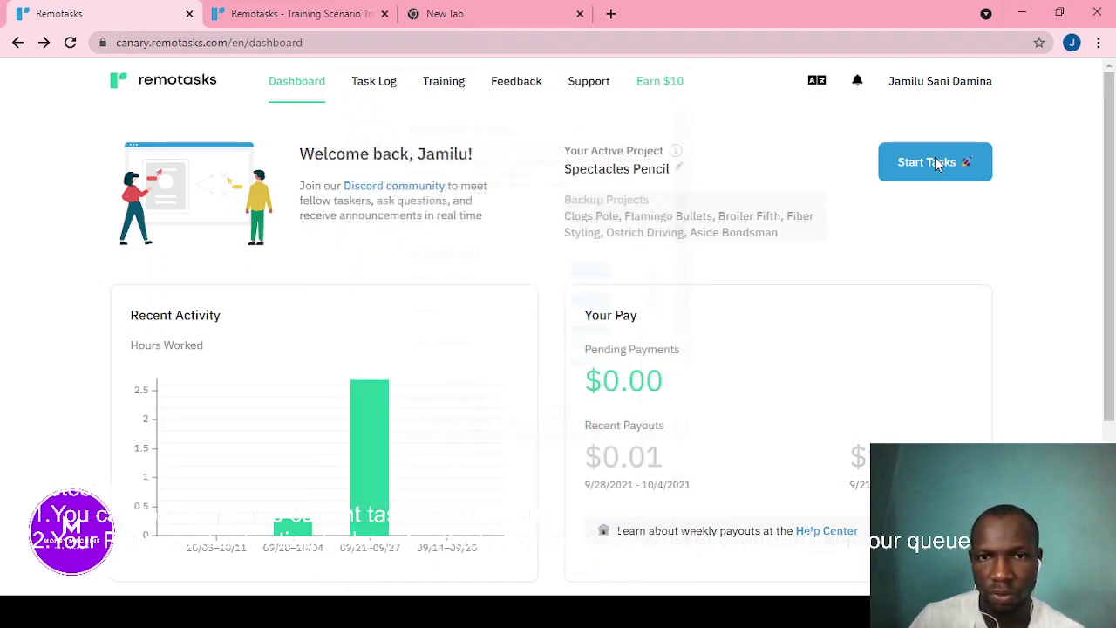
{"action": "left_click", "coordinate": [923, 169]}
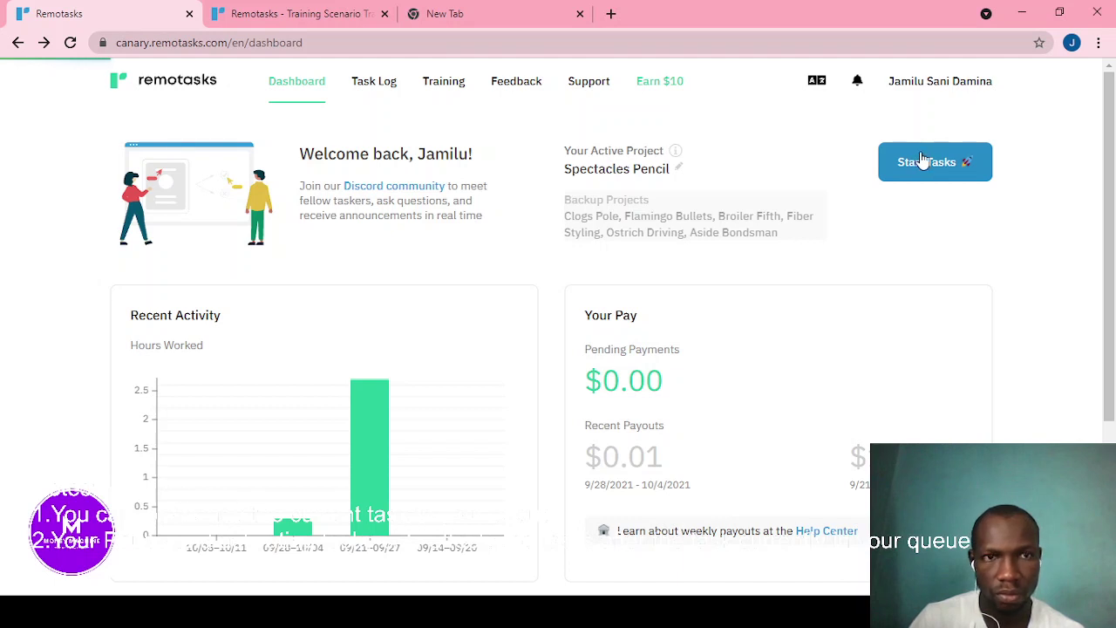
Answer the training scenario with many as the number of items and bag as the item type, and submit it
{"action": "left_click", "coordinate": [321, 25]}
{"action": "mouse_move", "coordinate": [455, 296]}
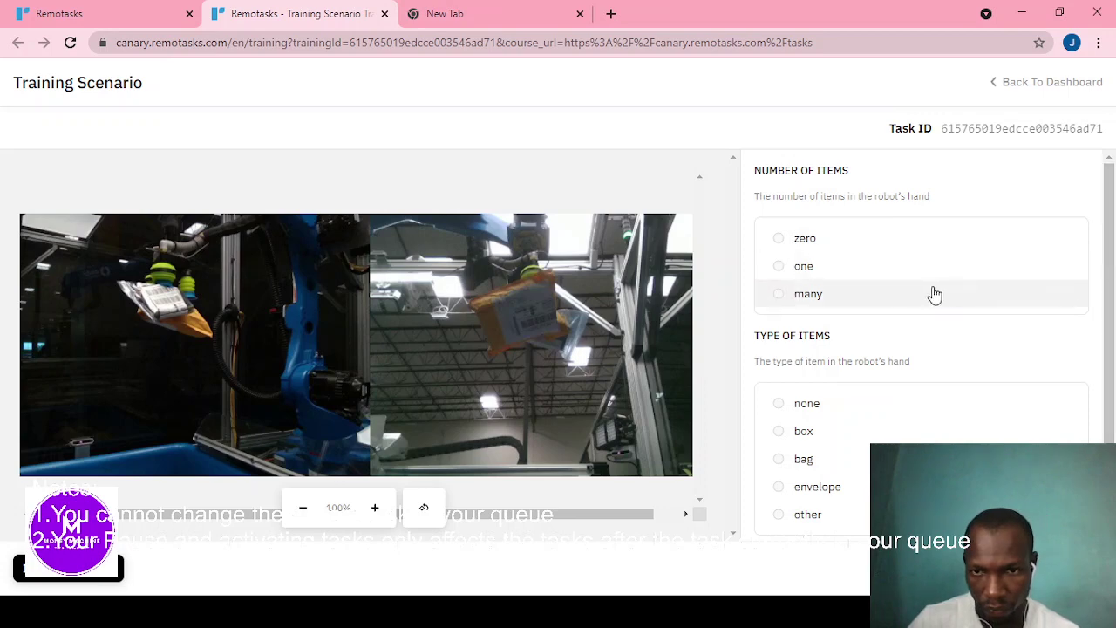
{"action": "left_click", "coordinate": [854, 295]}
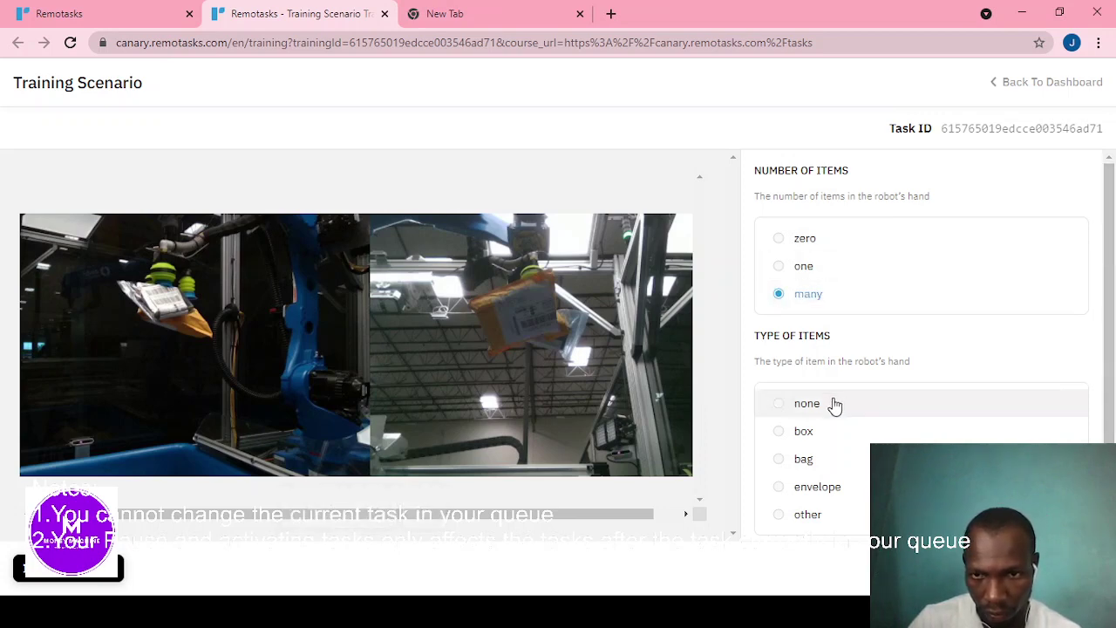
{"action": "left_click", "coordinate": [788, 492]}
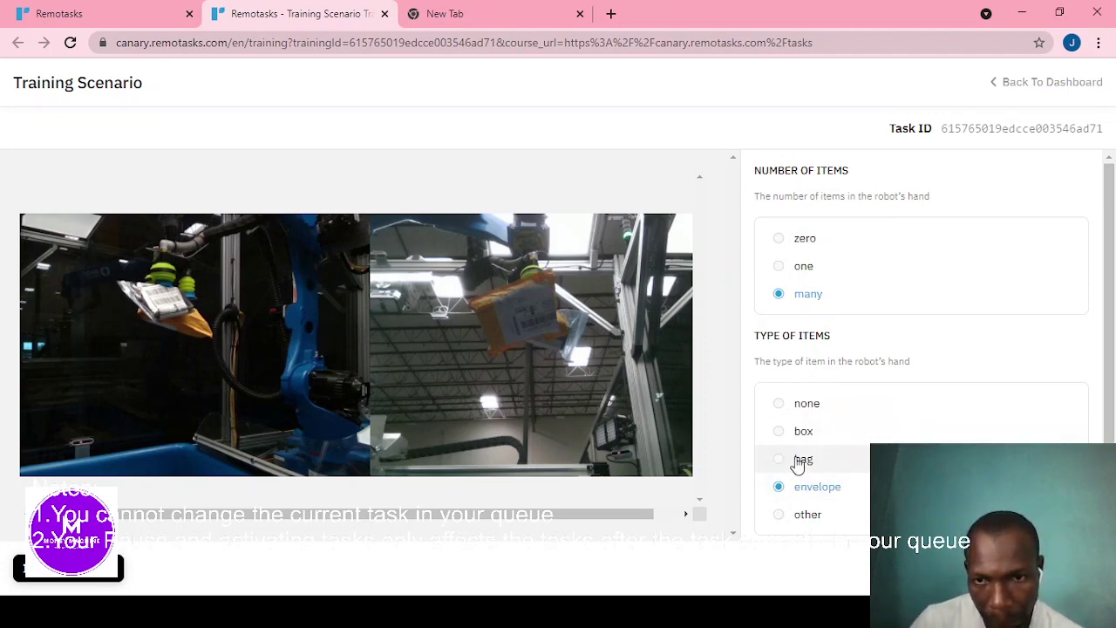
{"action": "left_click", "coordinate": [799, 464]}
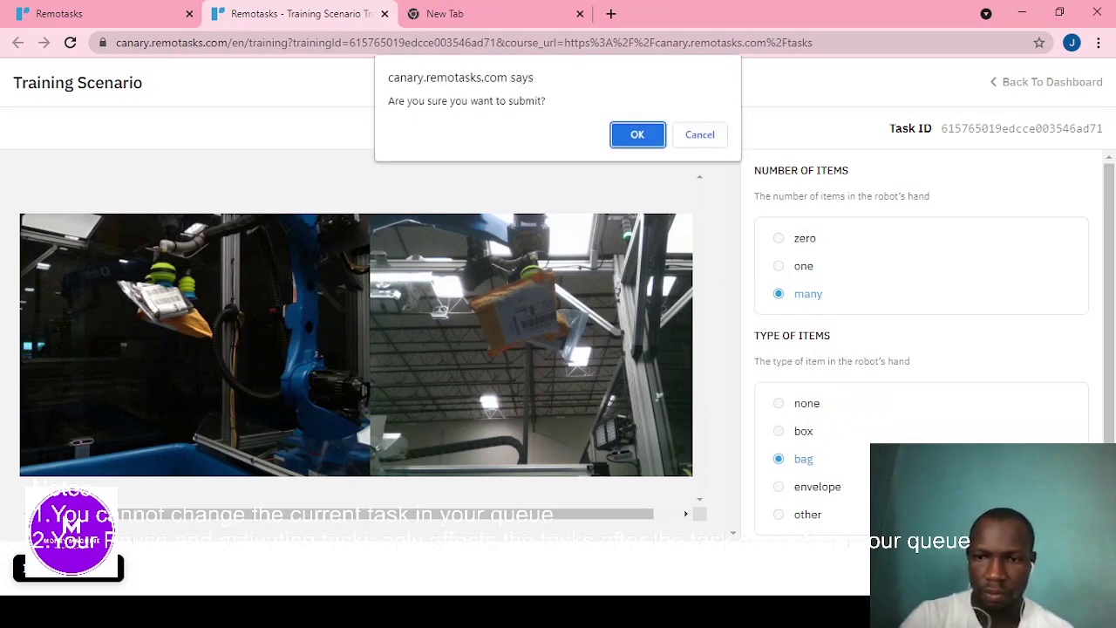
{"action": "left_click", "coordinate": [642, 134]}
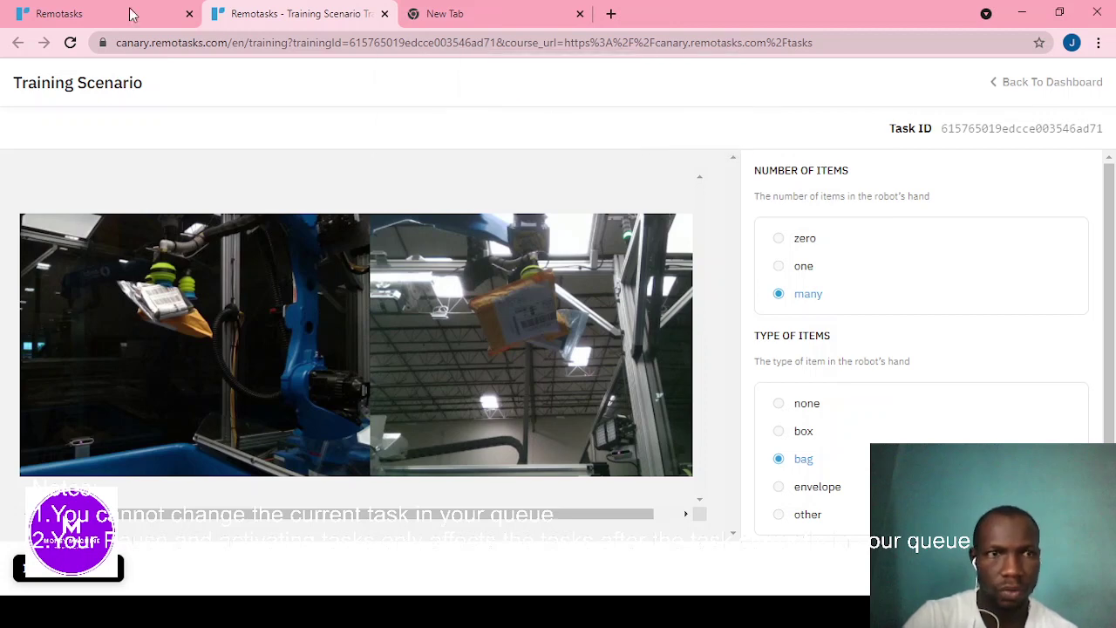
Continue the course from the completed training scenario, closing its page, and start the Chalice Newspaper course from its welcome page
{"action": "left_click", "coordinate": [76, 10]}
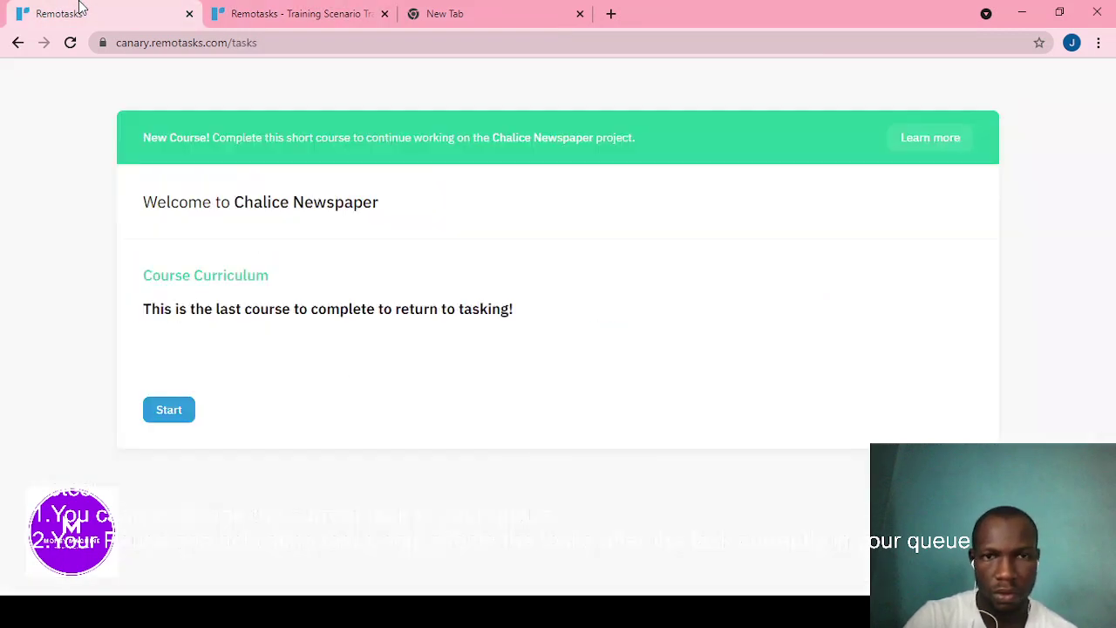
{"action": "left_click", "coordinate": [273, 12]}
{"action": "left_click", "coordinate": [81, 9]}
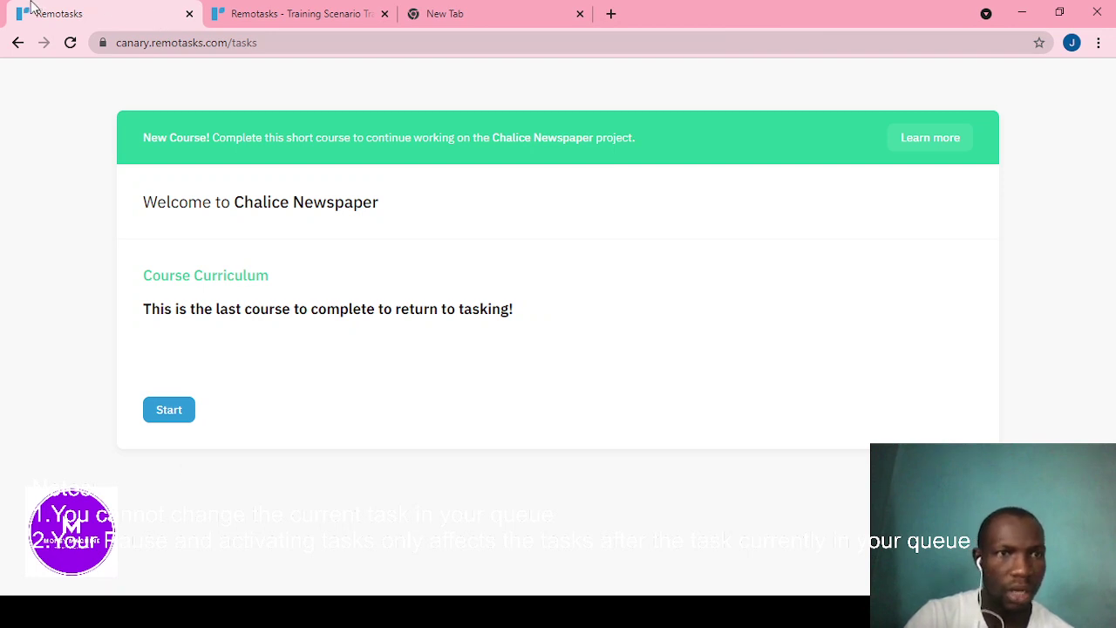
{"action": "left_click", "coordinate": [511, 11]}
{"action": "left_click", "coordinate": [250, 7]}
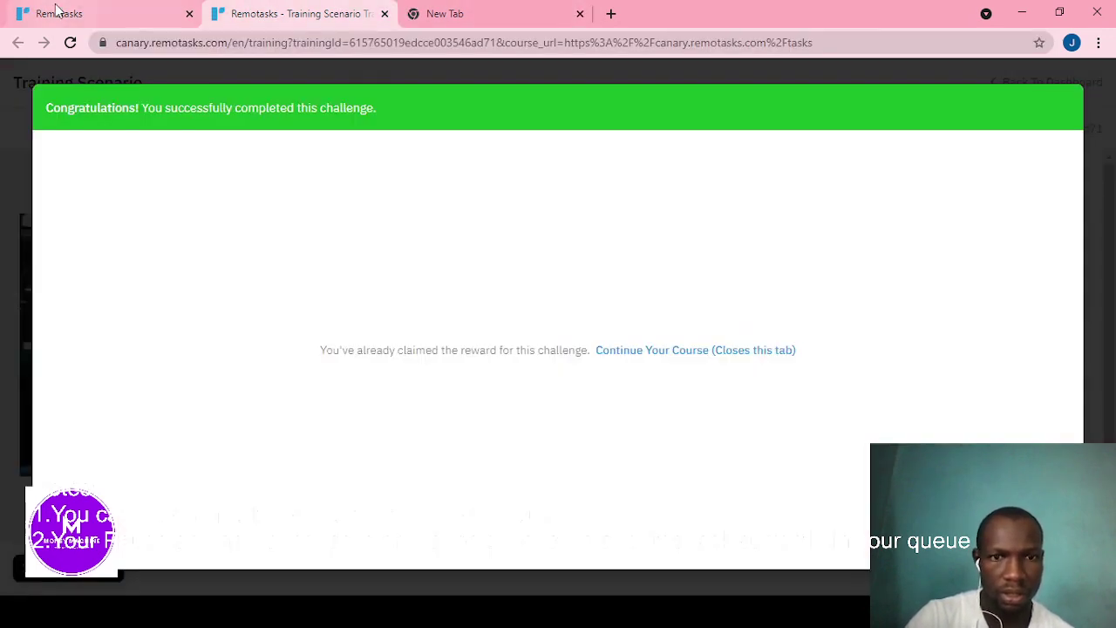
{"action": "left_click", "coordinate": [731, 352]}
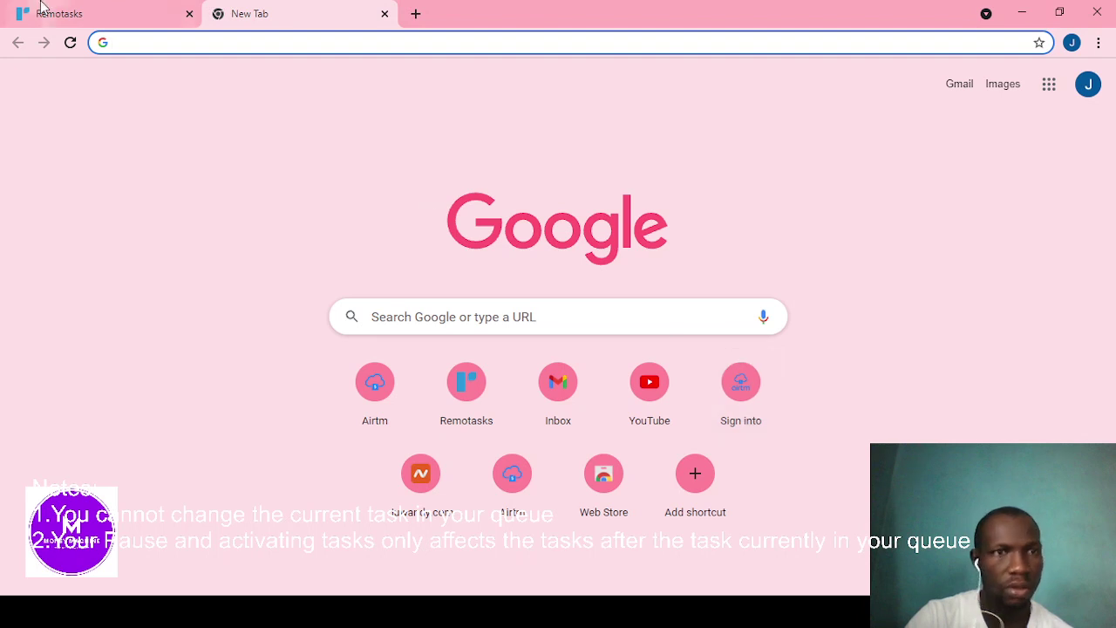
{"action": "left_click", "coordinate": [39, 13]}
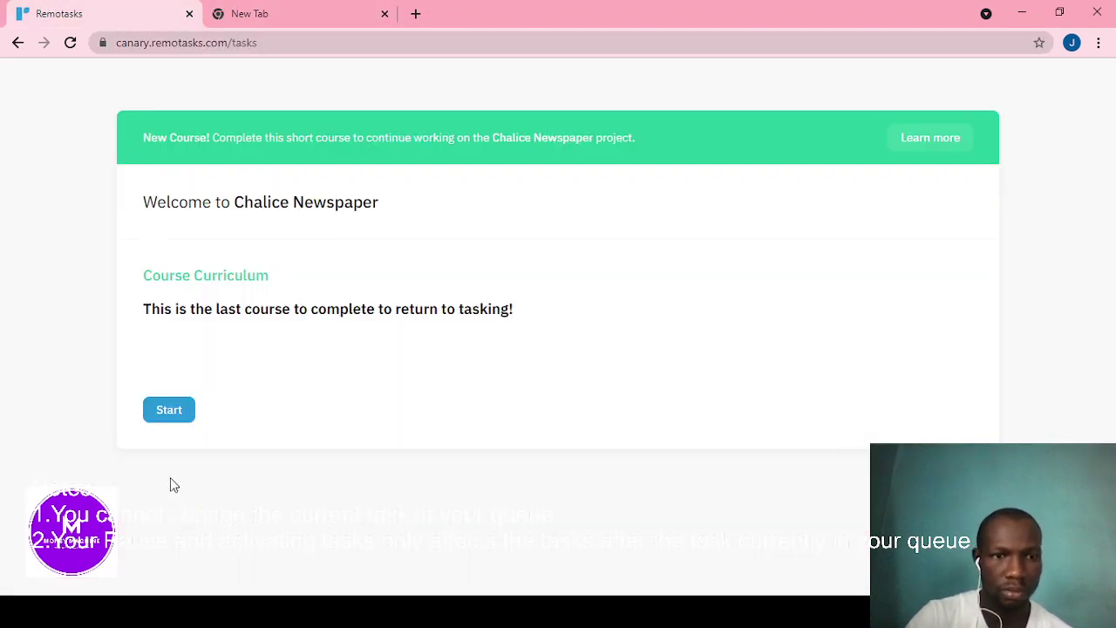
{"action": "left_click", "coordinate": [163, 415]}
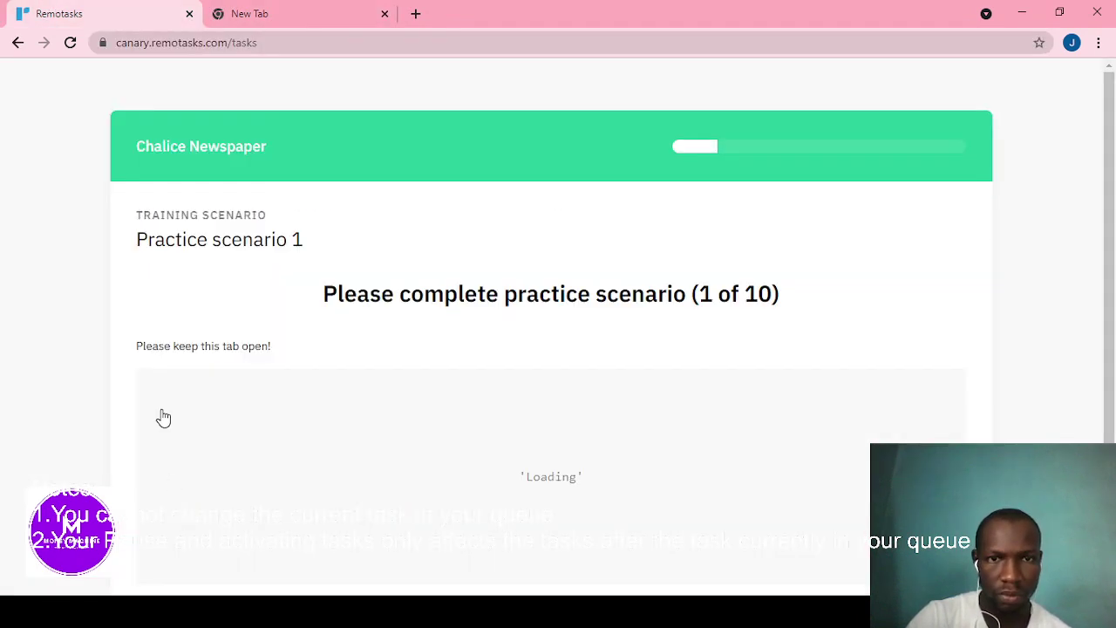
Load remotasks.com in the second browser tab to bring up the Remotasks dashboard
{"action": "scroll", "coordinate": [1114, 105], "scroll_direction": "down", "scroll_amount": 3}
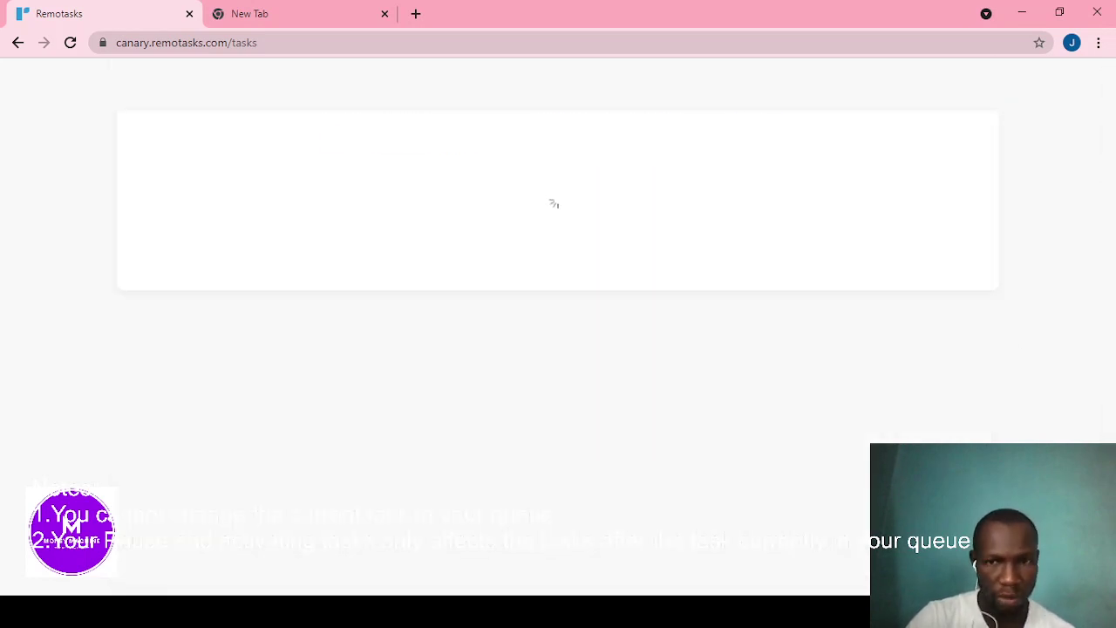
{"action": "left_click", "coordinate": [279, 7]}
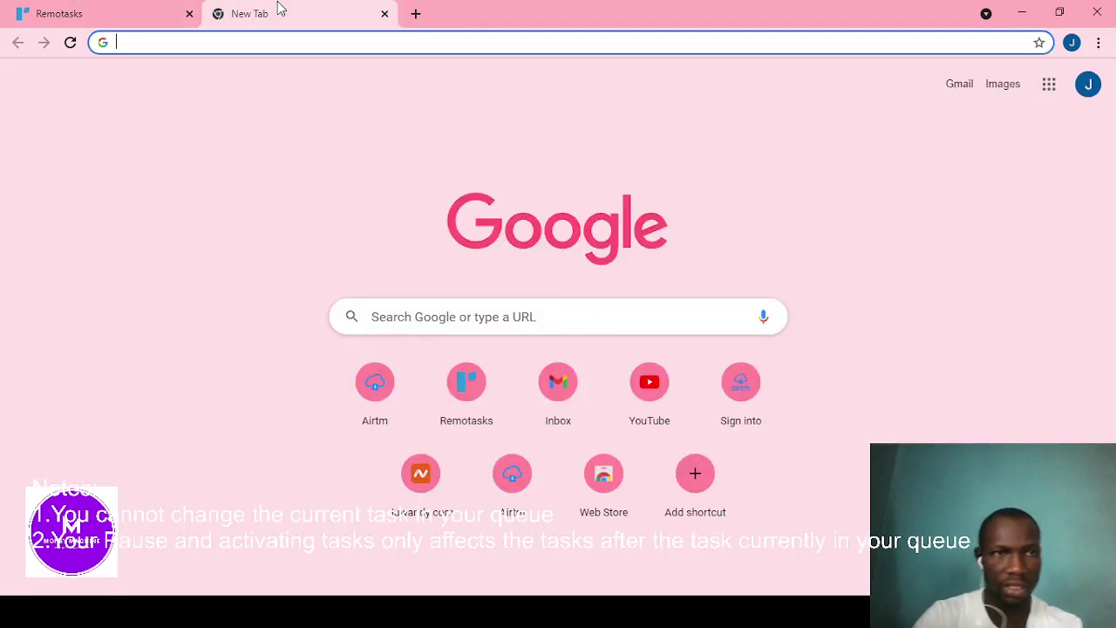
{"action": "type", "text": "remotasks.com"}
{"action": "key", "text": "Return"}
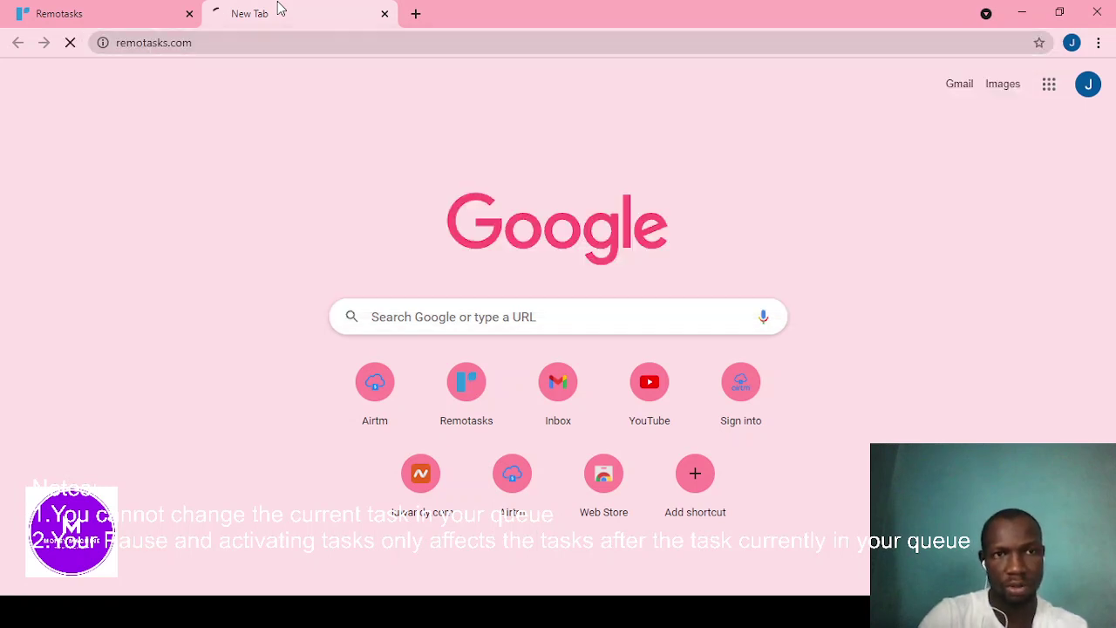
{"action": "left_click", "coordinate": [74, 12]}
{"action": "left_click", "coordinate": [361, 7]}
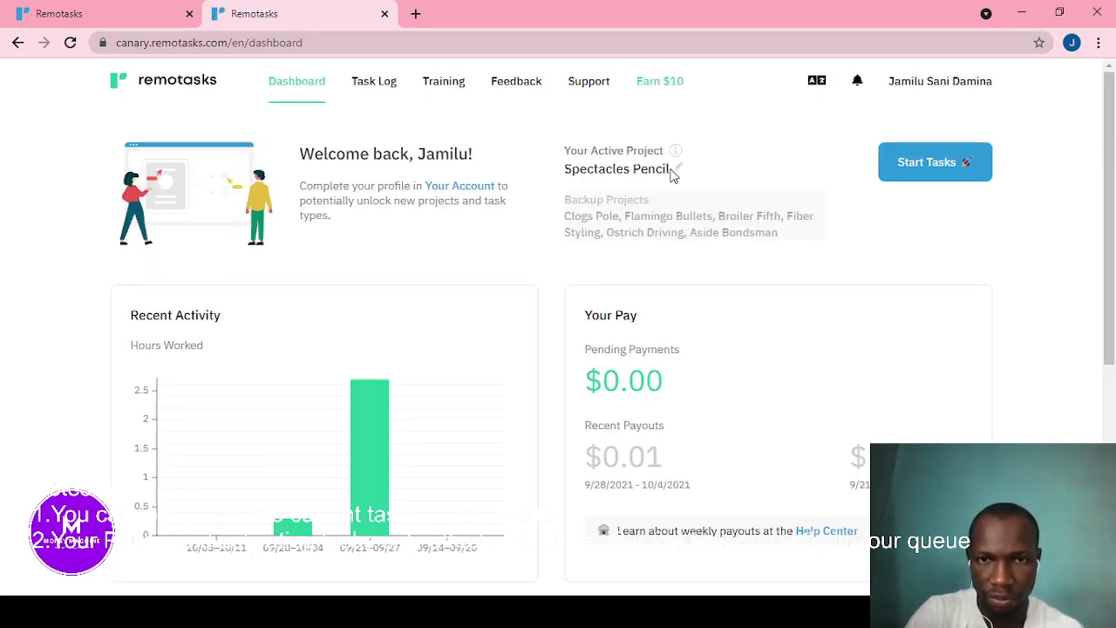
Pause the Chalice Newspaper project from the active projects list, giving Difficult project and Not sure how to correctly complete tasks as the reason
{"action": "left_click", "coordinate": [677, 170]}
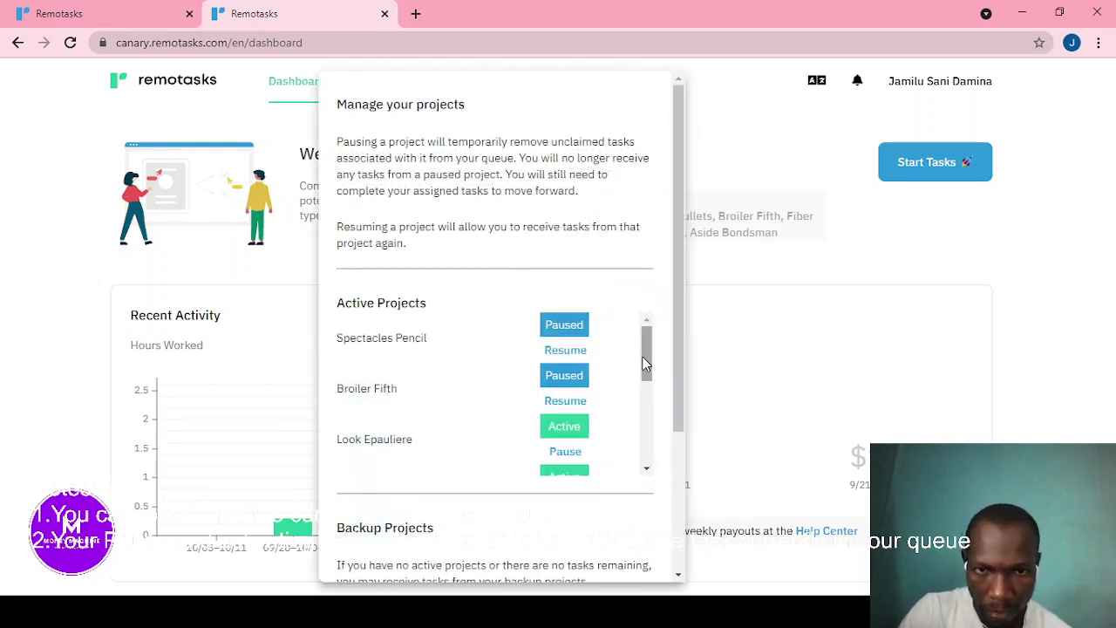
{"action": "left_click_drag", "start_coordinate": [645, 360], "coordinate": [649, 455]}
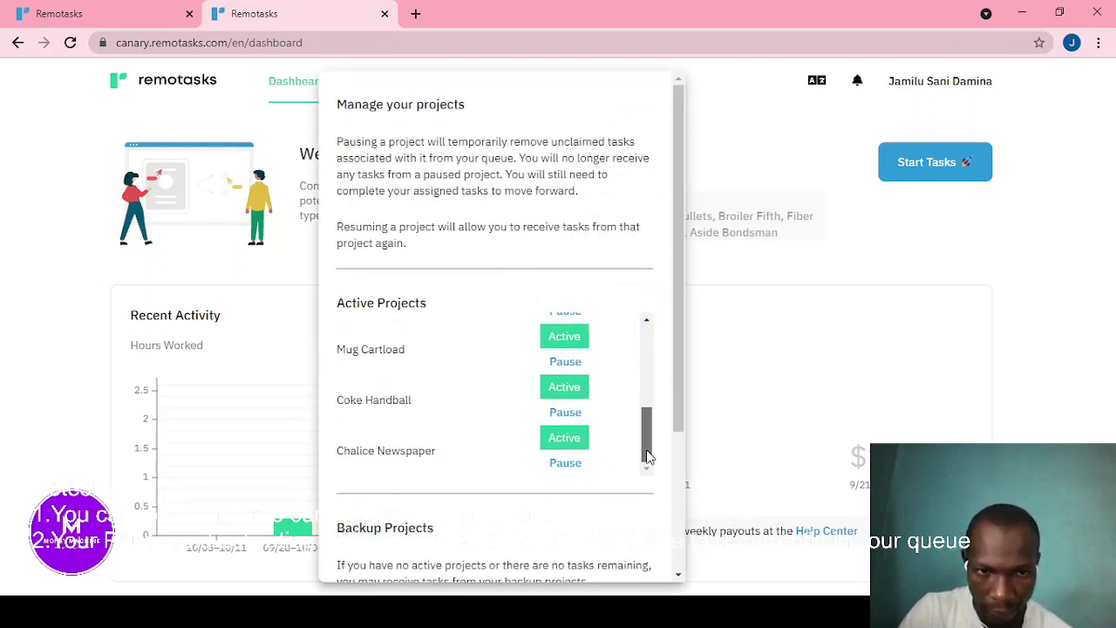
{"action": "left_click", "coordinate": [562, 463]}
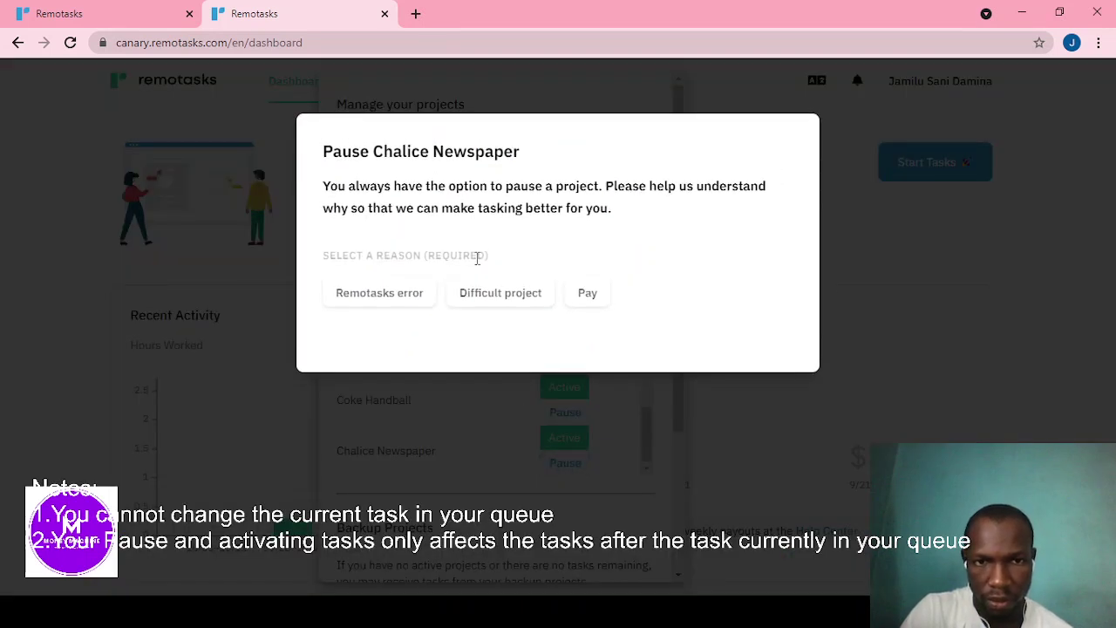
{"action": "left_click", "coordinate": [501, 300]}
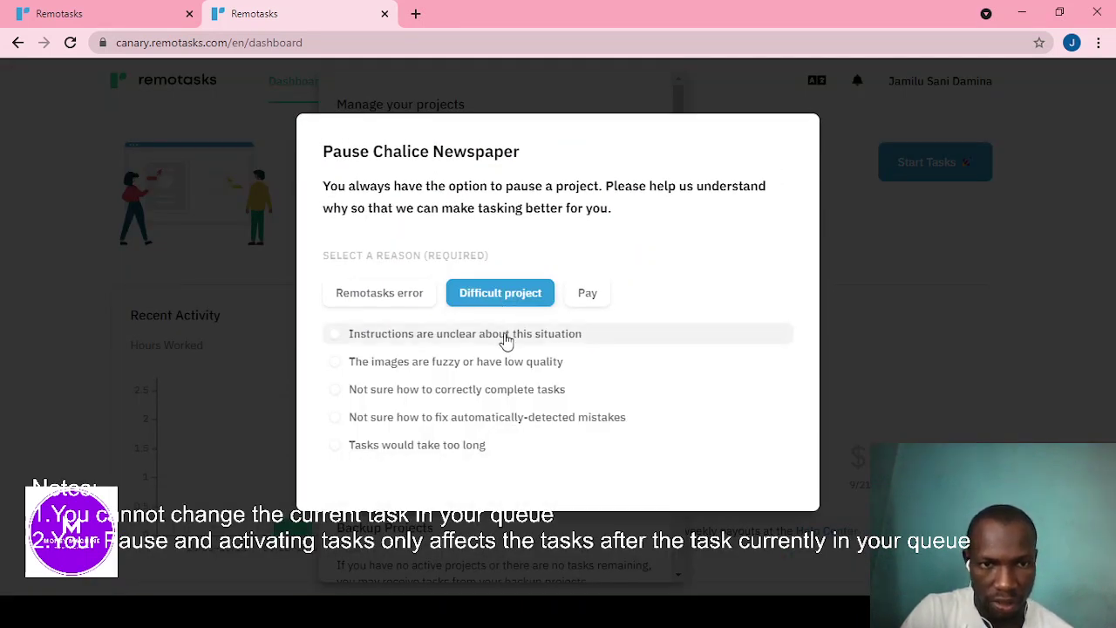
{"action": "left_click", "coordinate": [512, 391]}
{"action": "left_click", "coordinate": [548, 511]}
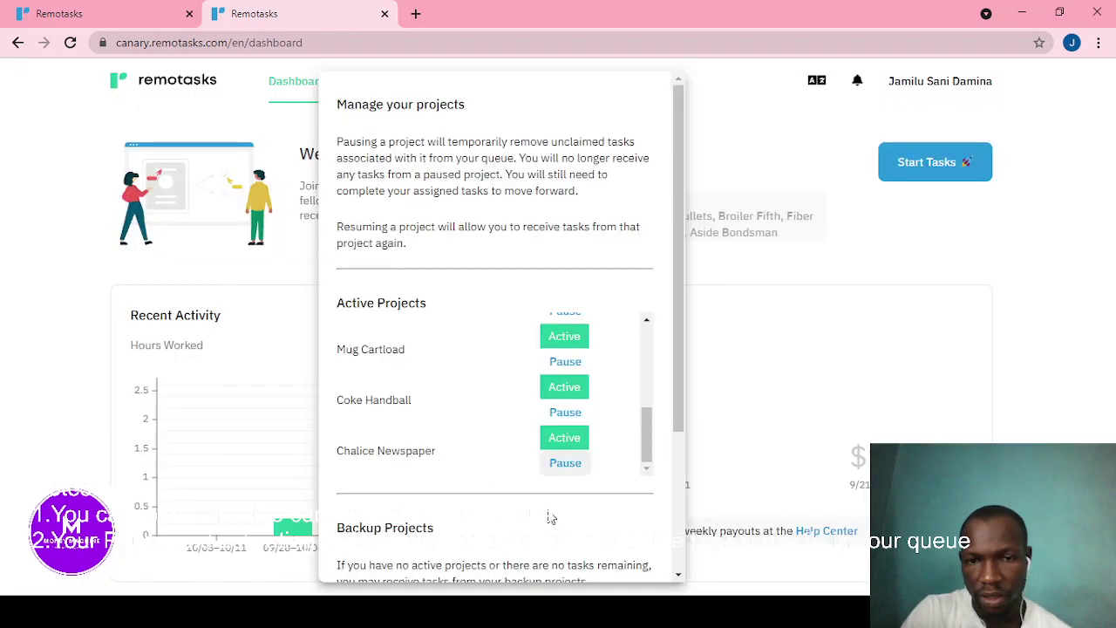
{"action": "left_click", "coordinate": [564, 463]}
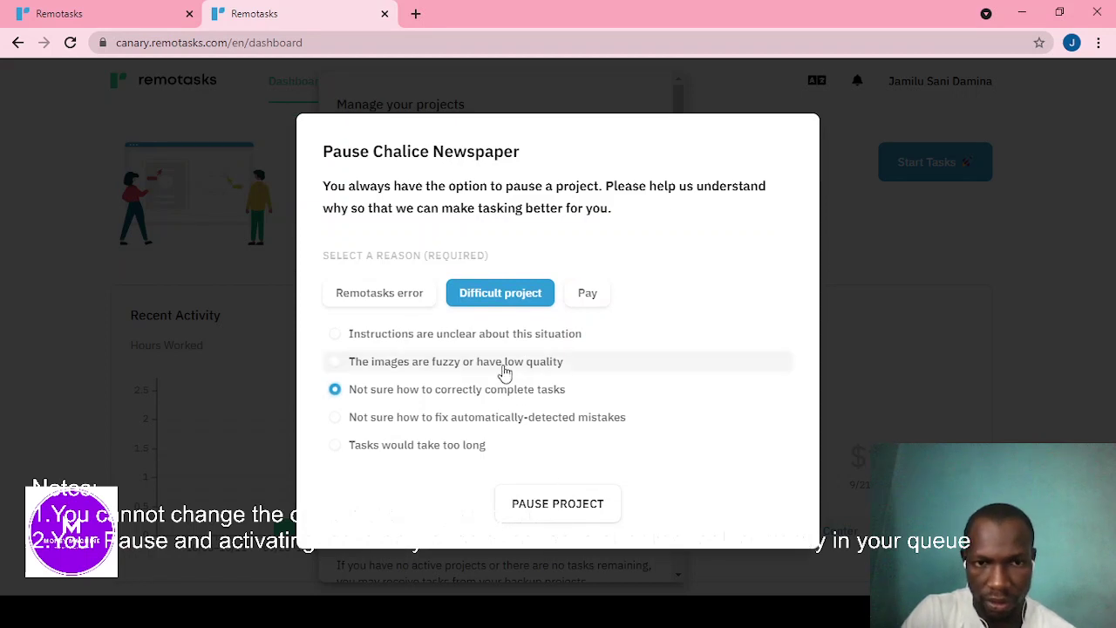
{"action": "left_click", "coordinate": [549, 515]}
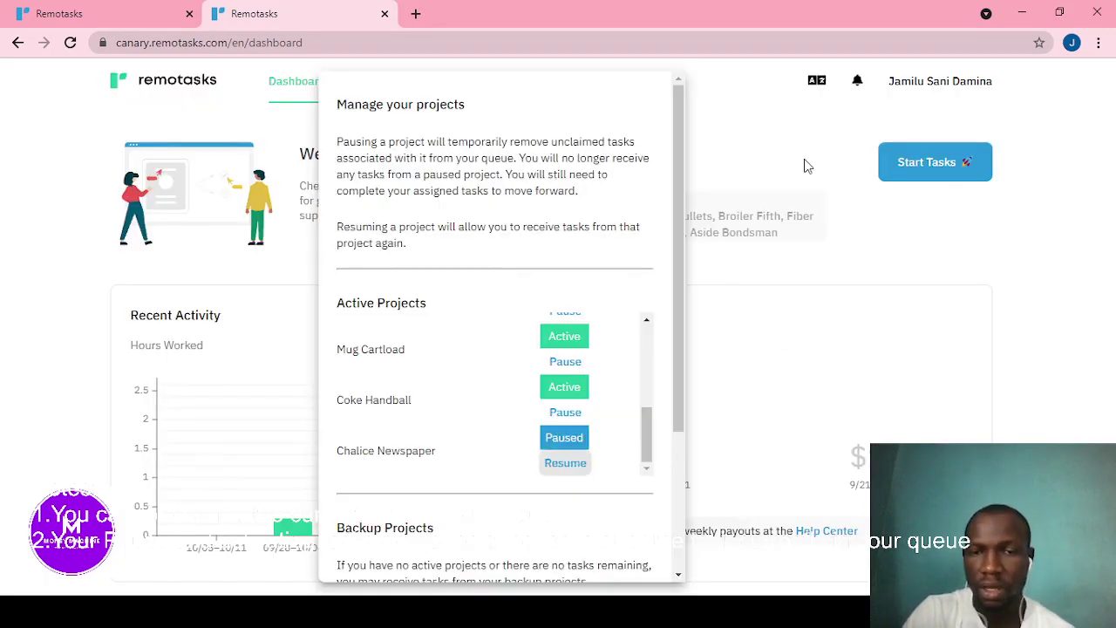
Close the project management dialog and start tasks from the dashboard
{"action": "left_click", "coordinate": [936, 168]}
{"action": "left_click", "coordinate": [937, 174]}
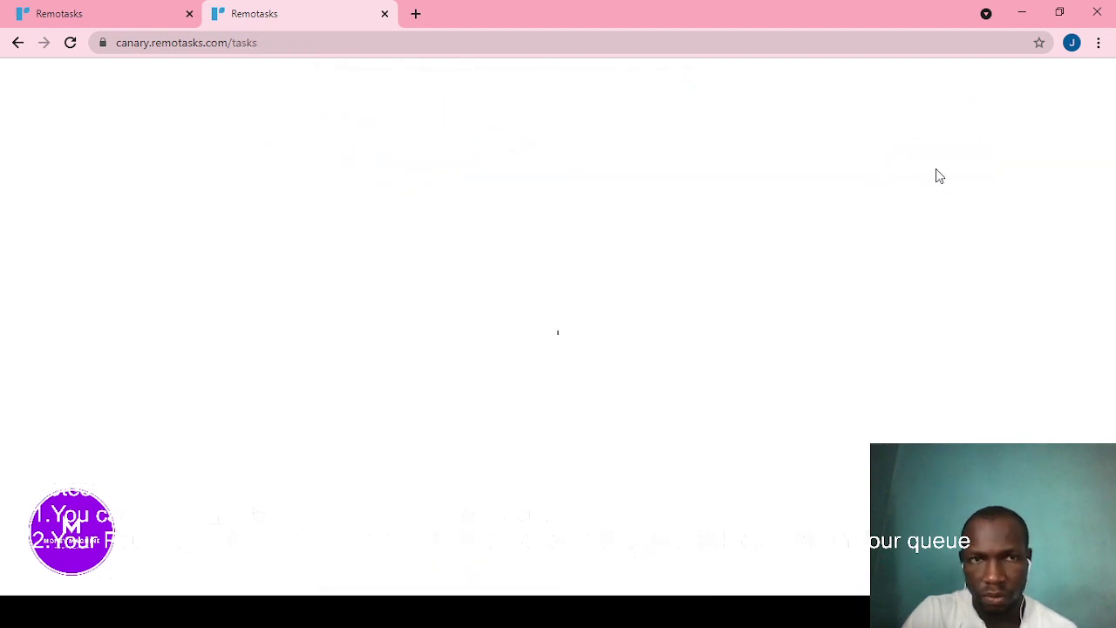